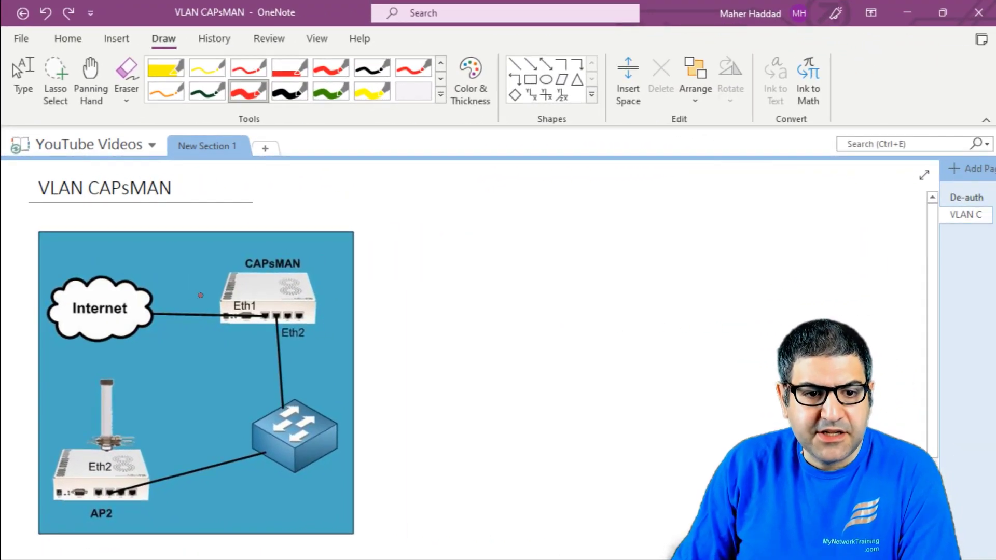
Step: Mark the network diagram with red ink arrows, two pointing at the CAPsMAN router and one at AP2
mouse_move(352, 260)
left_mouse_down()
mouse_move(323, 280)
mouse_move(341, 280)
left_mouse_up()
mouse_move(60, 405)
left_mouse_down()
mouse_move(70, 420)
mouse_move(82, 410)
left_mouse_up()
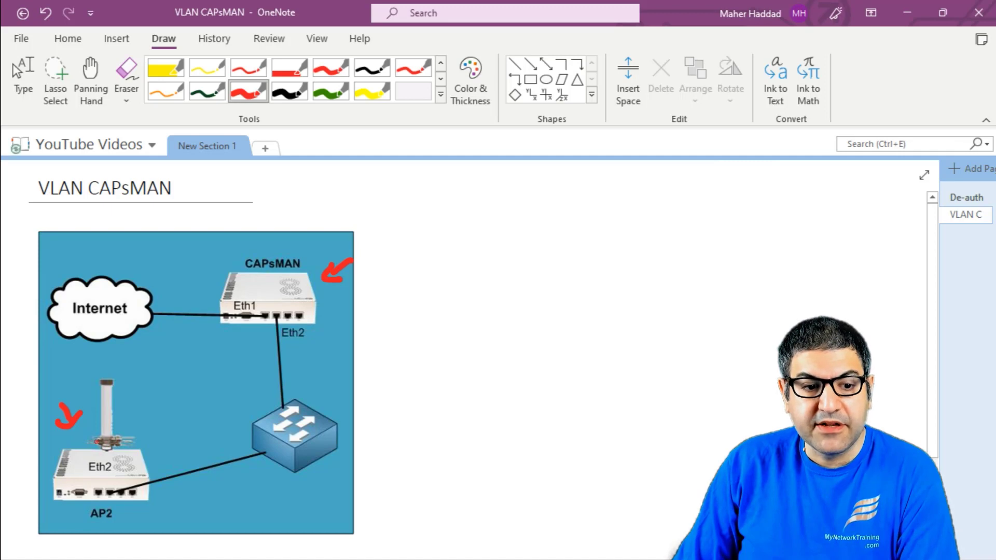
mouse_move(345, 301)
left_mouse_down()
mouse_move(325, 297)
mouse_move(320, 307)
left_mouse_up()
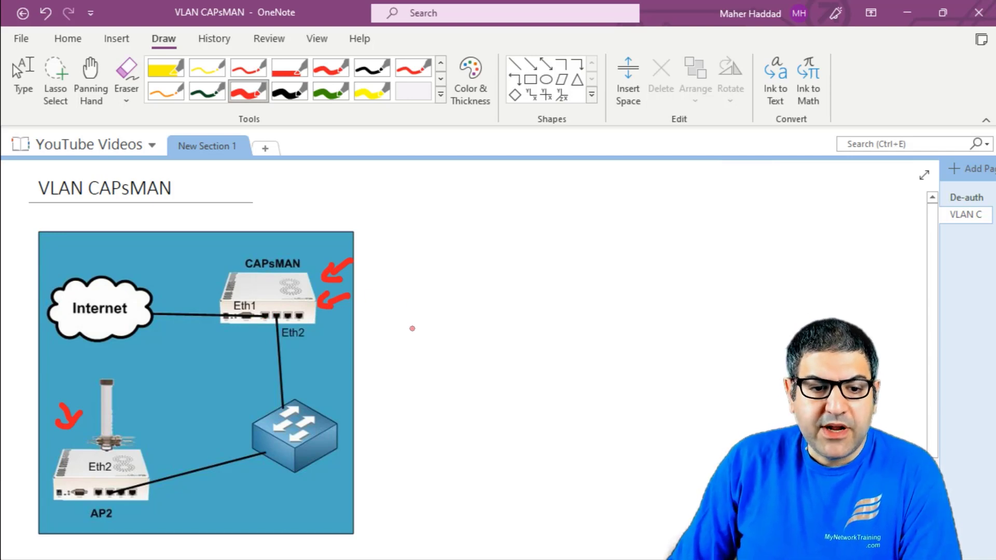
Step: Sketch a red client device box outside the diagram with an arrow above it, and add wireless signal strokes beside AP2
mouse_move(390, 400)
left_mouse_down()
mouse_move(389, 415)
mouse_move(421, 397)
mouse_move(405, 442)
mouse_move(392, 426)
left_mouse_up()
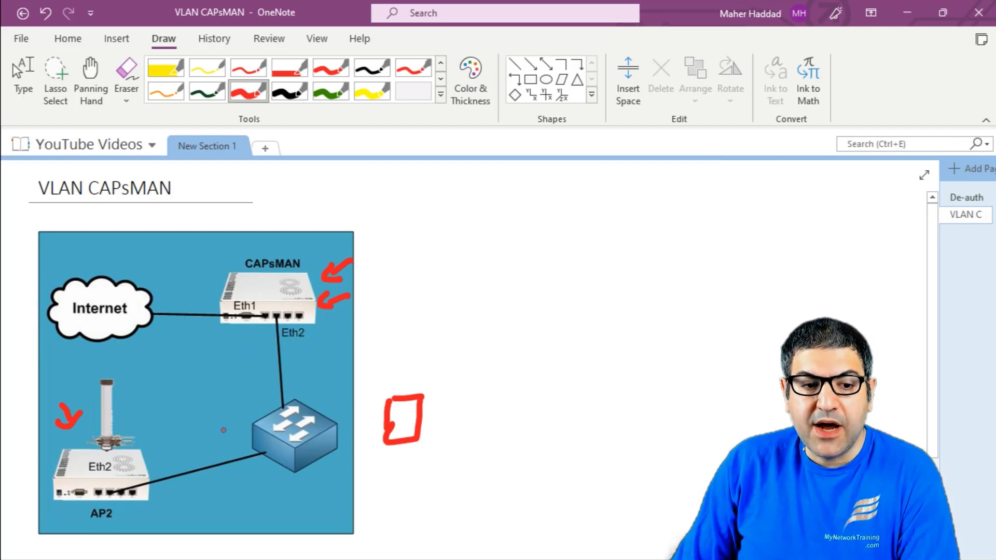
mouse_move(153, 421)
left_mouse_down()
mouse_move(153, 439)
mouse_move(172, 438)
left_mouse_up()
left_click_drag(192, 420, 193, 439)
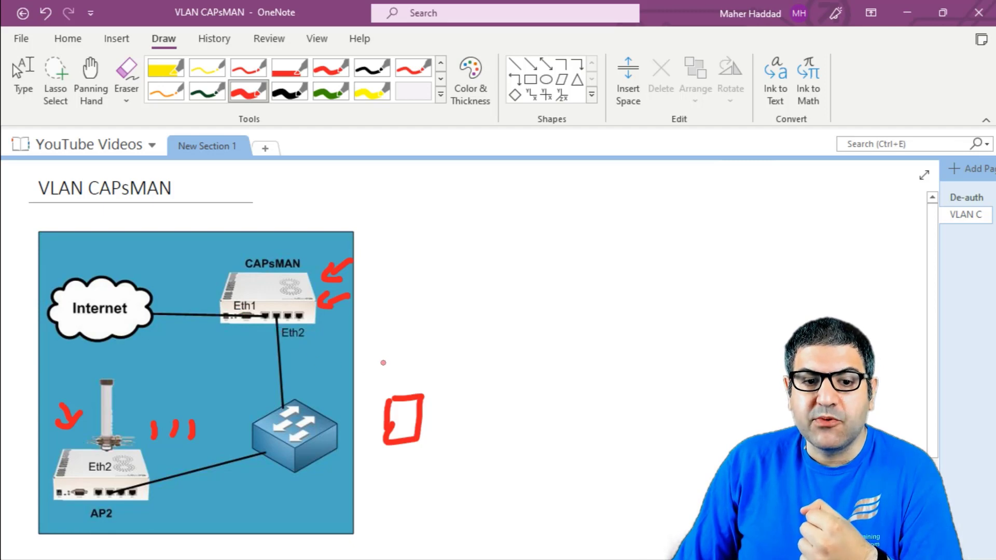
mouse_move(398, 365)
left_mouse_down()
mouse_move(399, 384)
mouse_move(413, 380)
left_mouse_up()
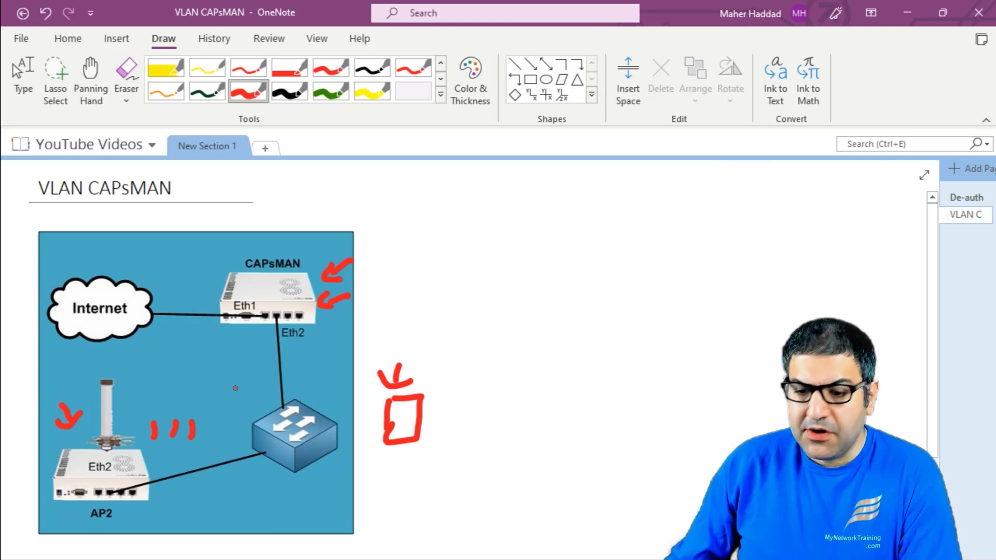
left_click(23, 80)
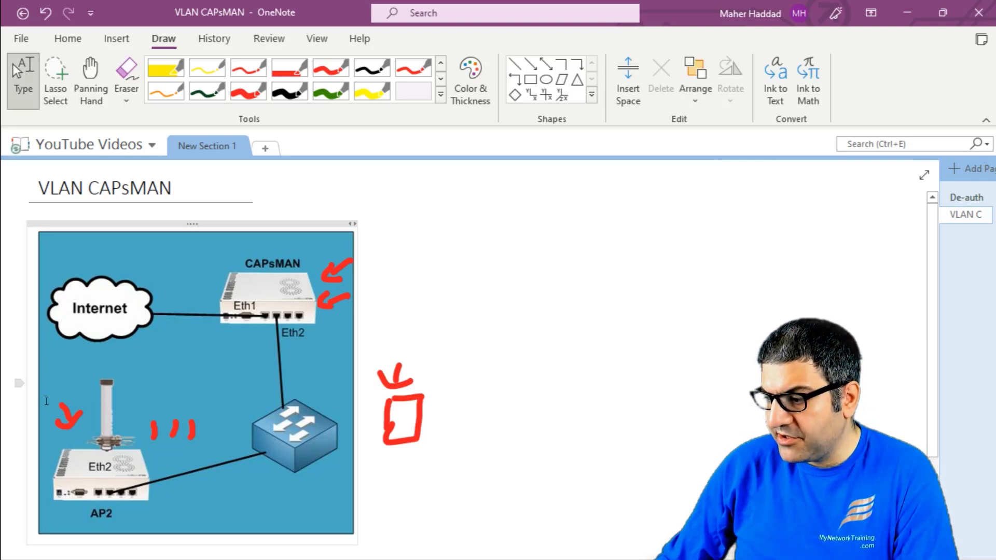
Step: Switch to WinBox and view the Wireless settings of the CAPsMAN configuration cfg1
key("alt+Tab")
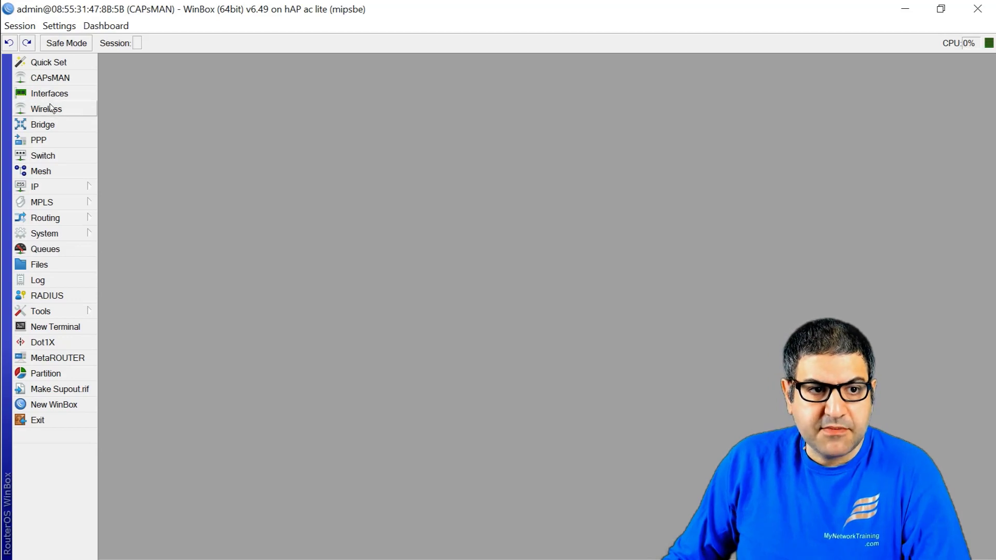
left_click(63, 78)
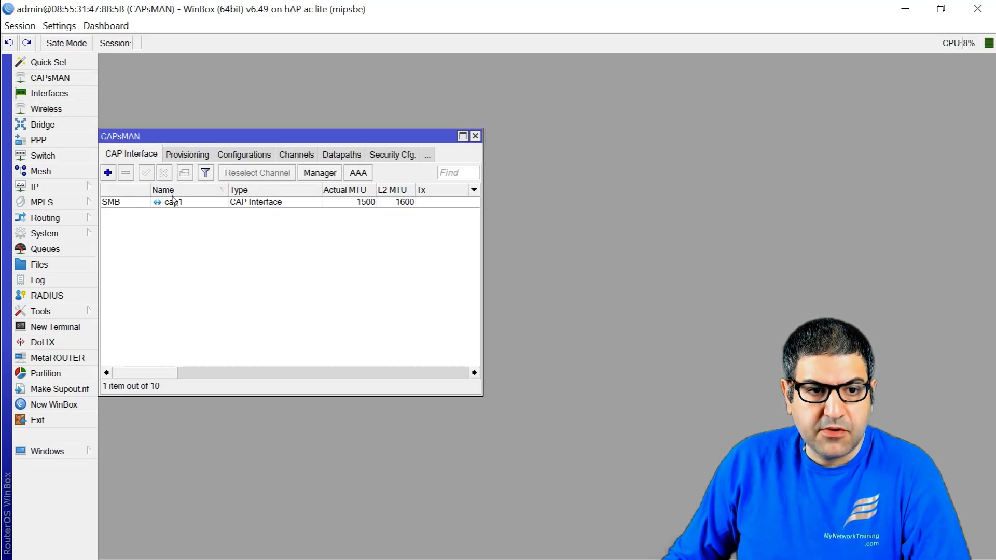
left_click(237, 155)
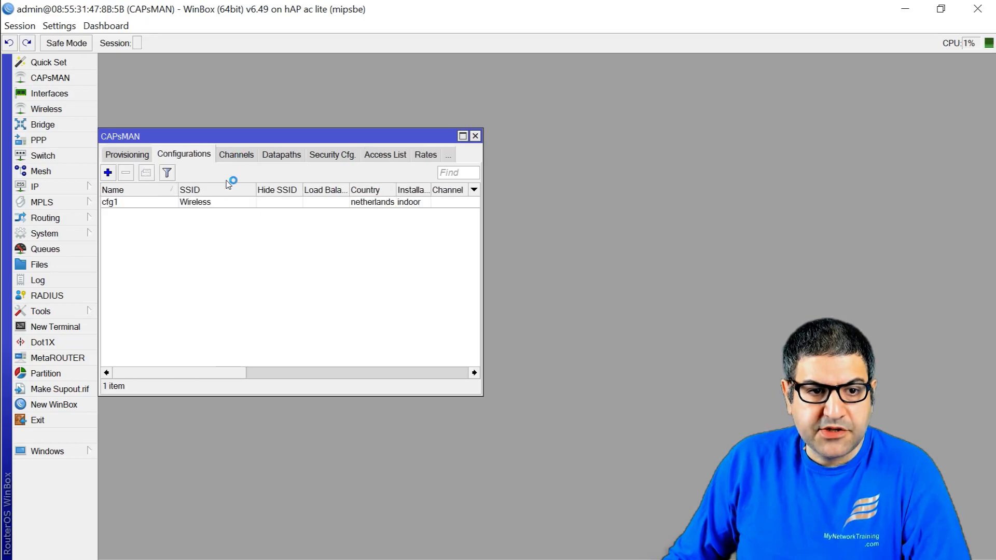
double_click(195, 204)
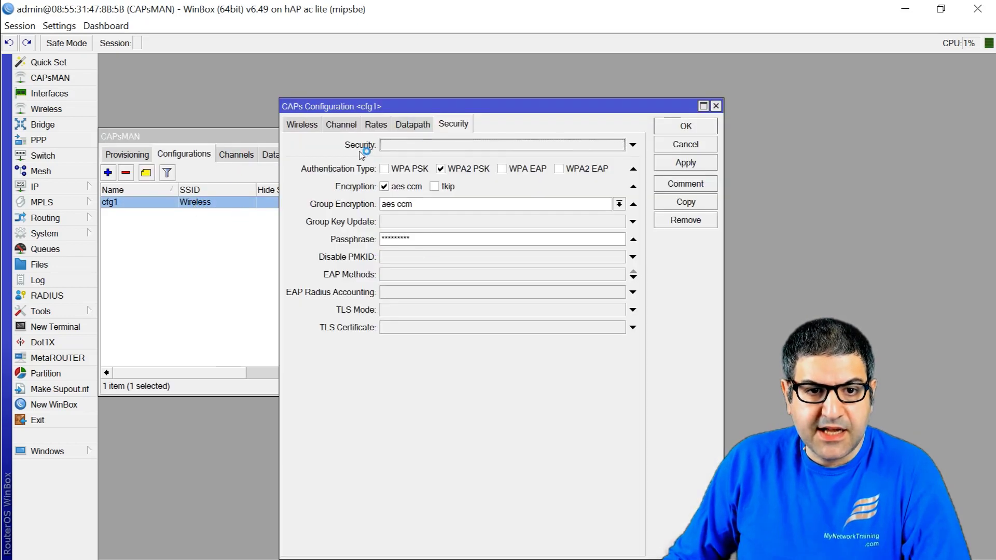
left_click(305, 124)
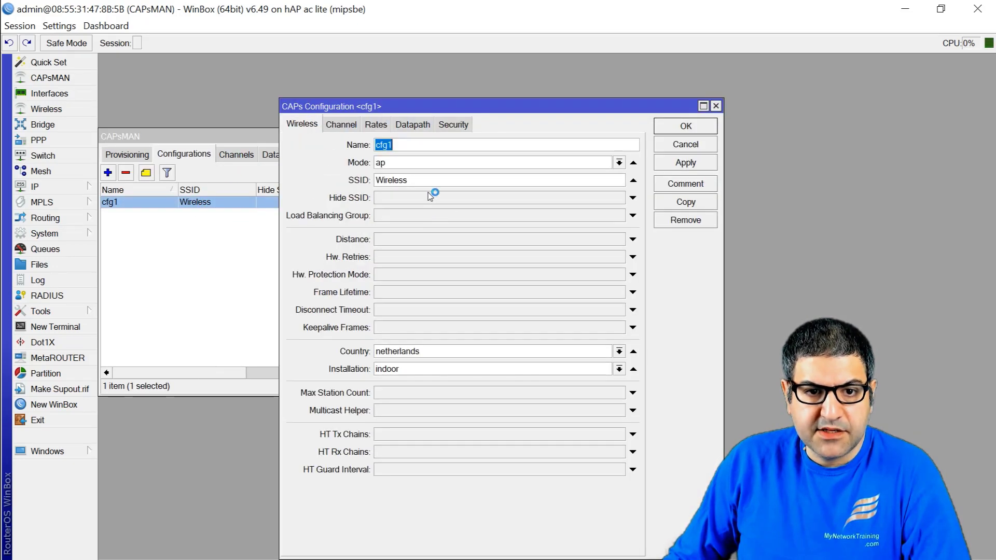
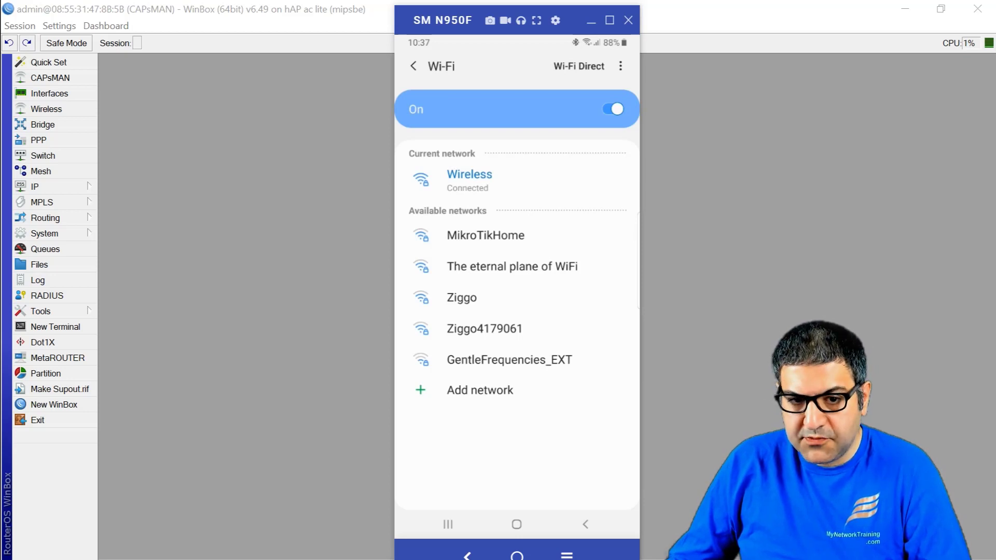
Step: On the mirrored phone's Wi-Fi connection, find the PingTools app by searching for "ping" and ping 8.8.8.8
left_click(586, 109)
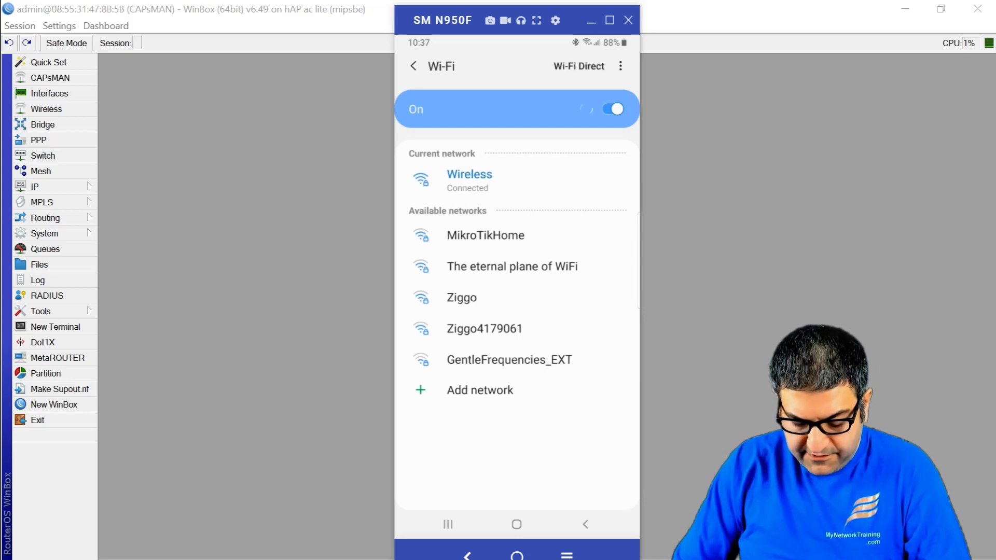
left_click(448, 523)
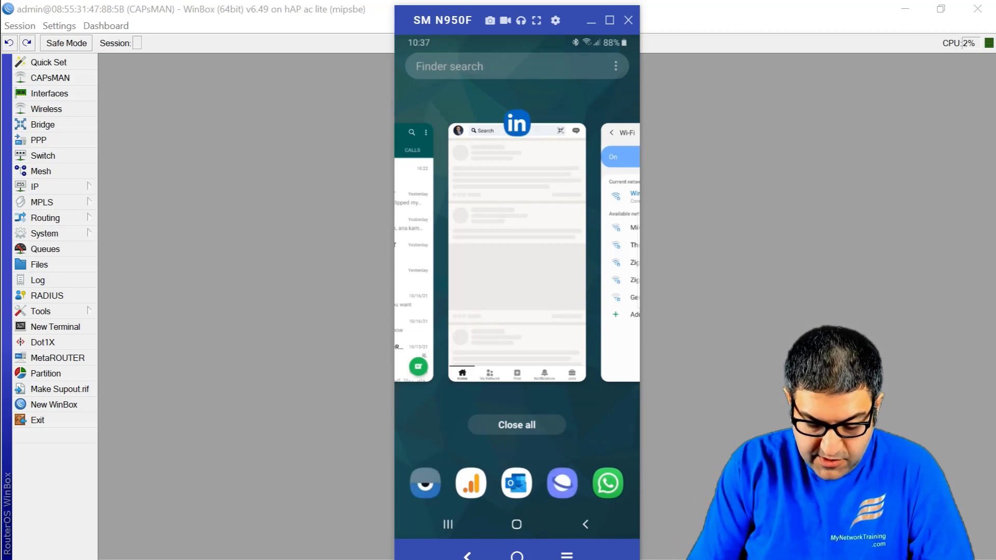
left_click(449, 66)
type("p")
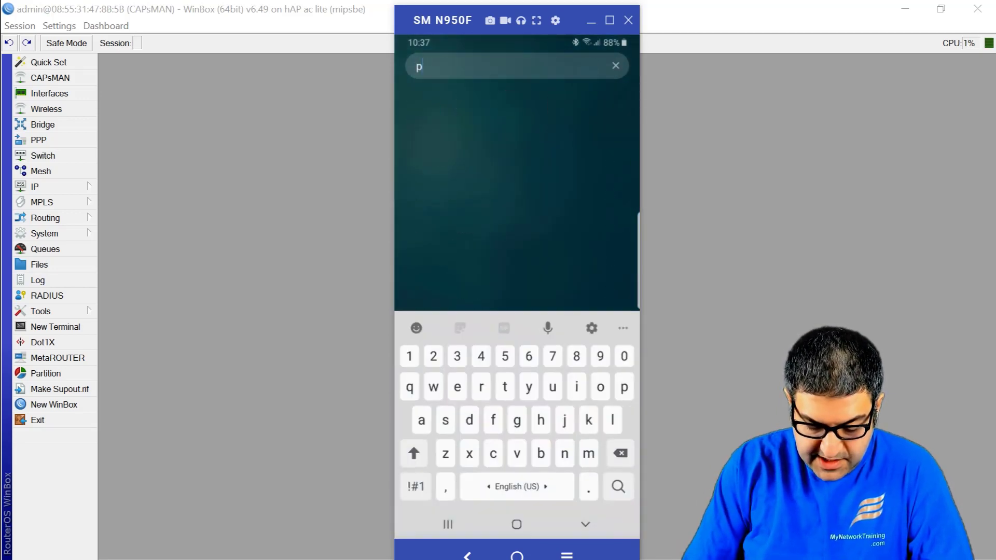
type("ing")
left_click(423, 103)
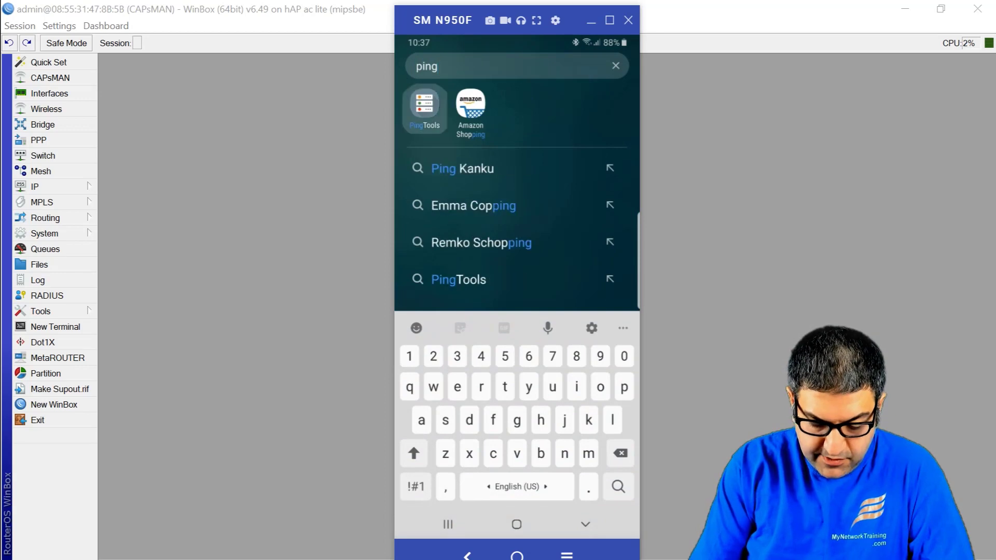
left_click(611, 100)
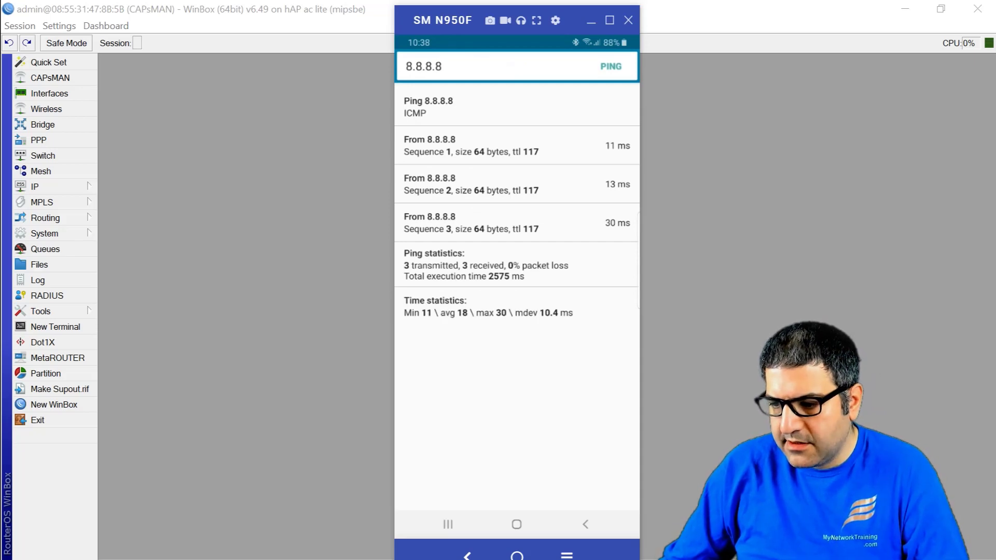
Step: Return to WinBox and check the phone's entry in the CAPsMAN Registration Table
left_click(256, 271)
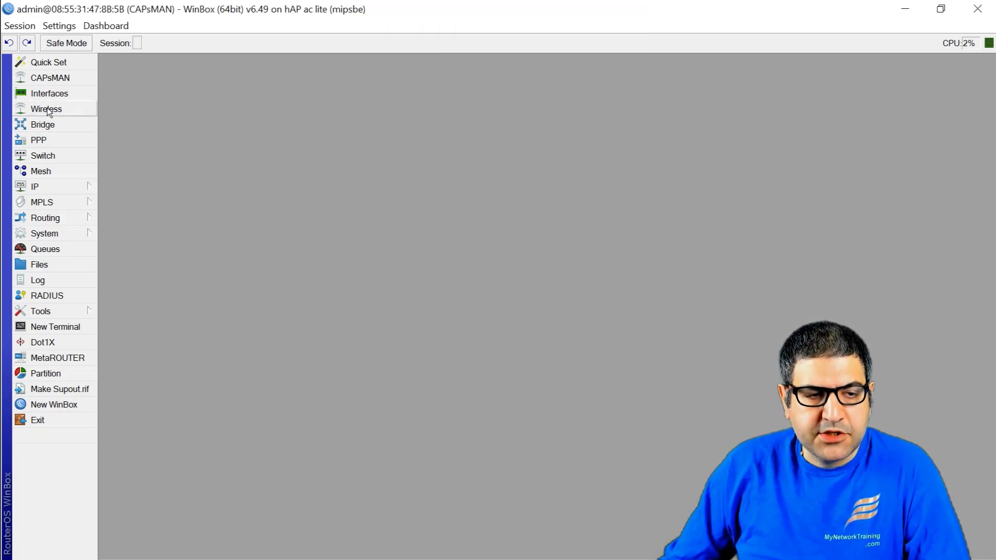
left_click(50, 78)
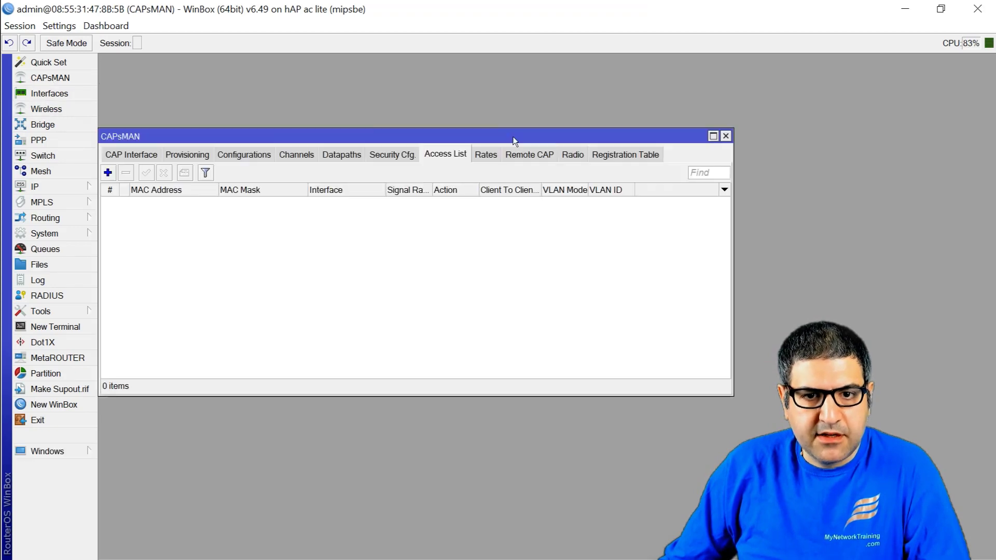
left_click(624, 156)
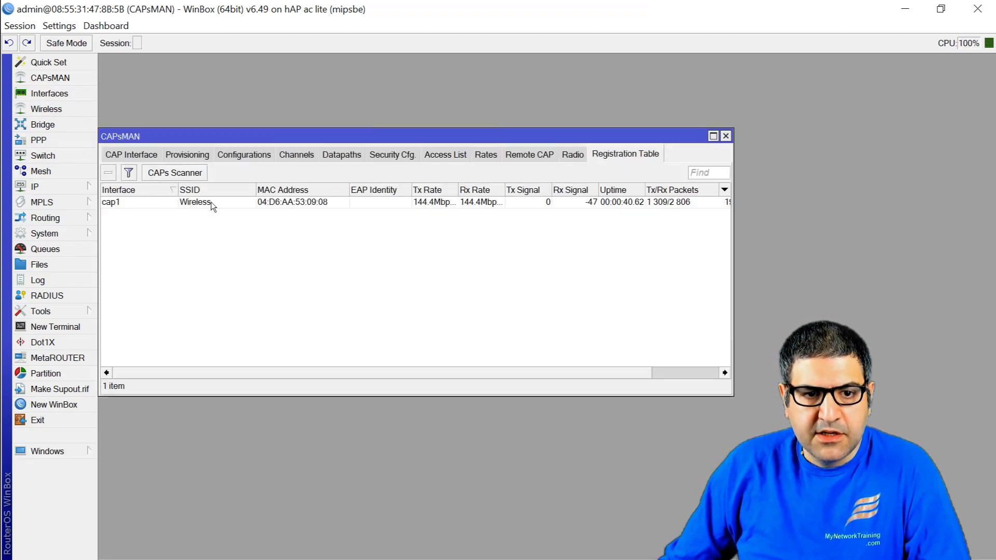
left_click(300, 203)
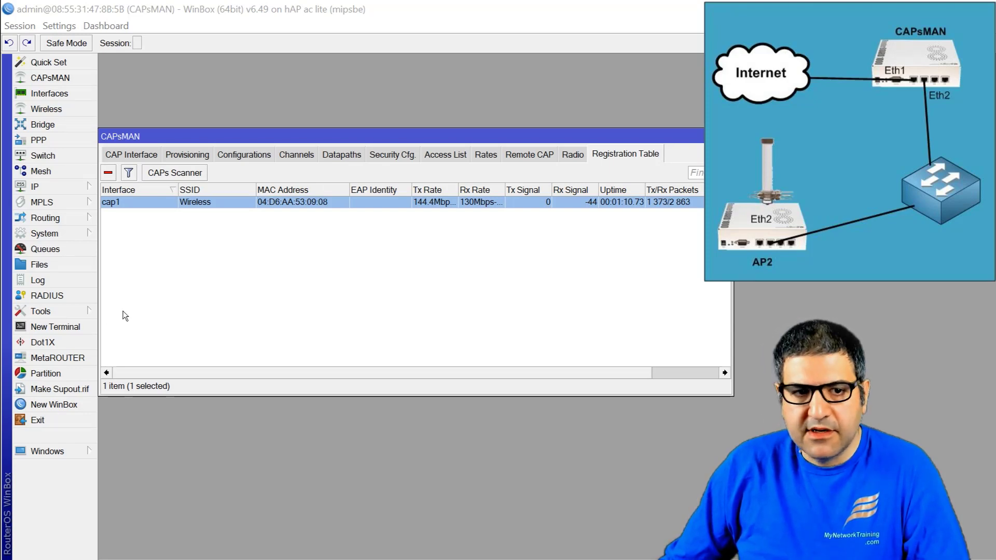
Step: Check the phone's lease in the router's DHCP Server leases
left_click(42, 189)
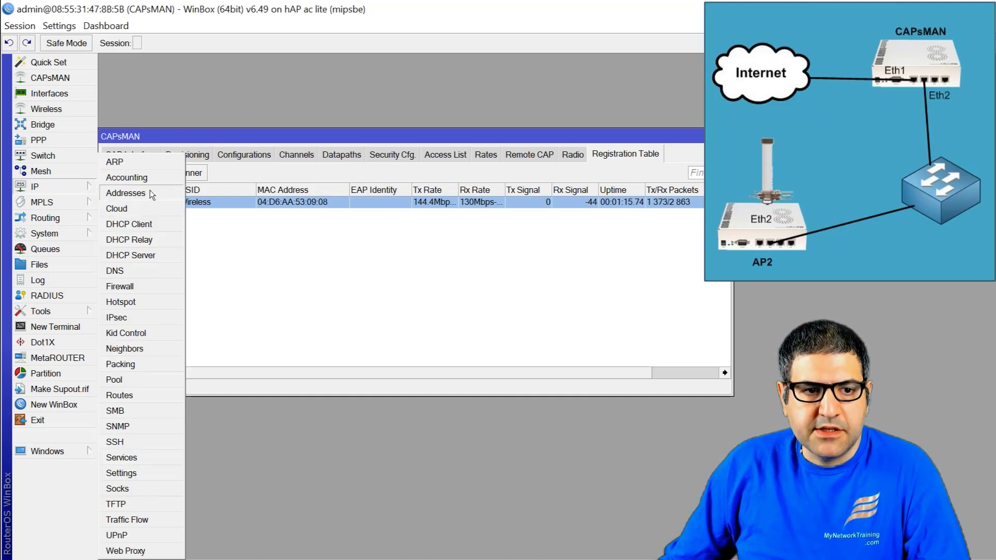
left_click(162, 253)
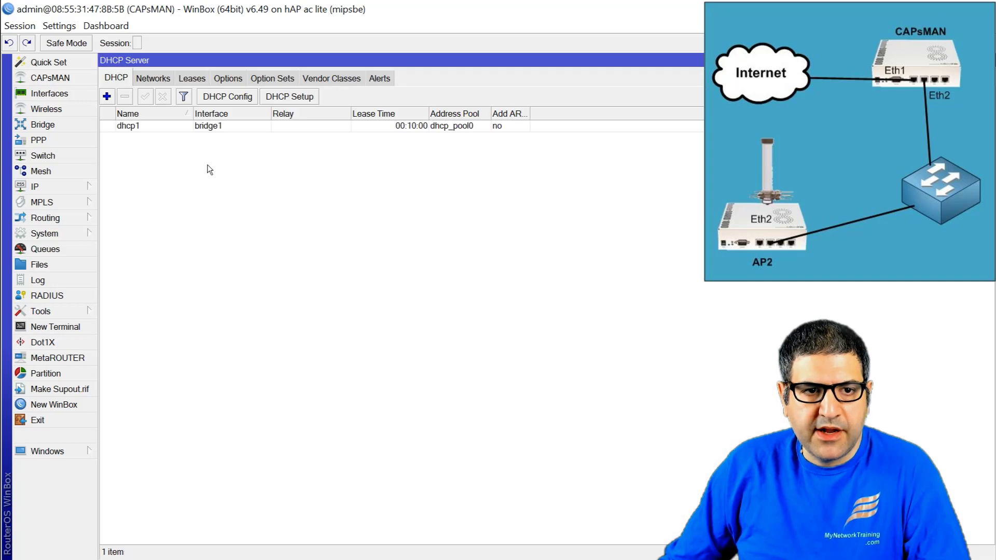
left_click(201, 77)
left_click(161, 128)
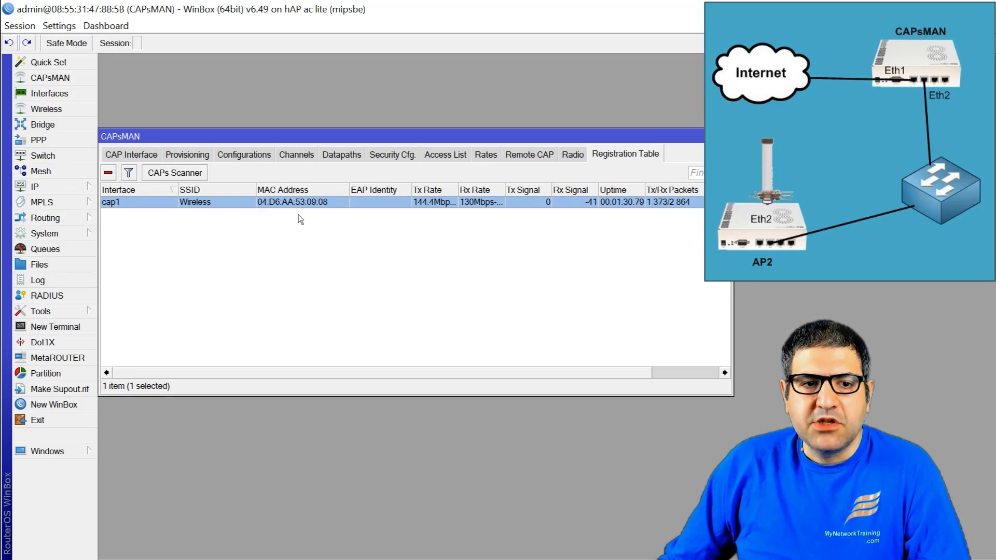
Step: Copy the client registered on cap1 from the CAPsMAN Registration Table to the Access List
left_click_drag(318, 138, 341, 108)
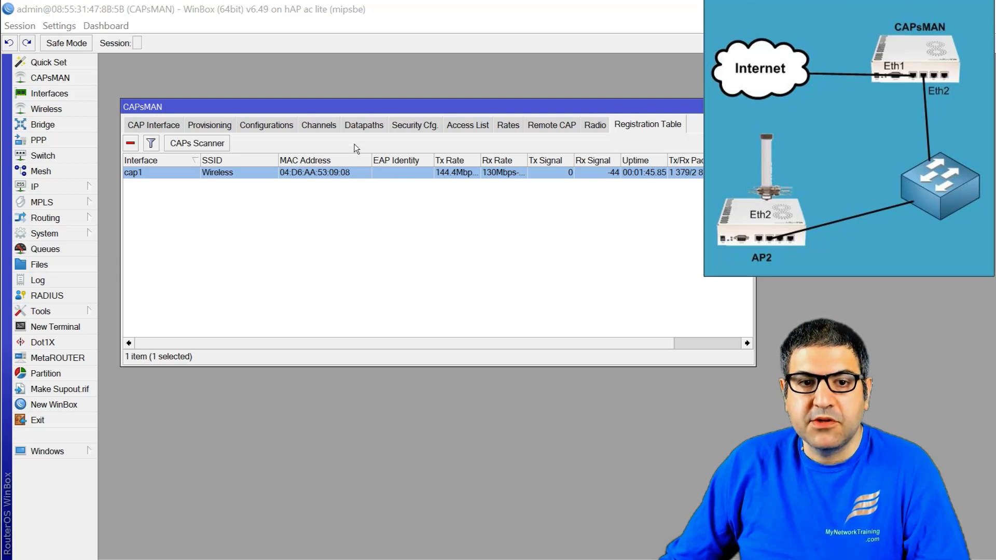
left_click_drag(361, 107, 353, 98)
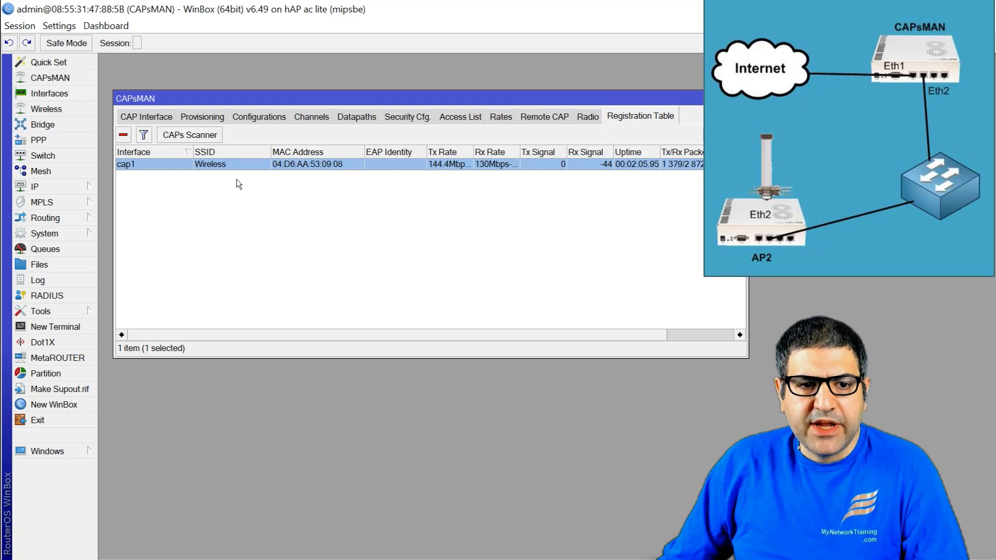
right_click(229, 165)
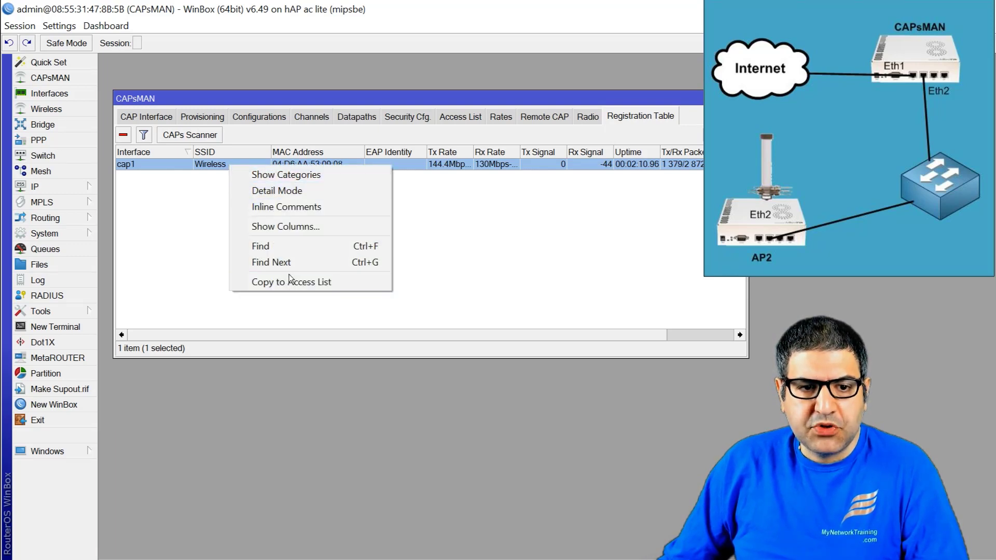
left_click(495, 192)
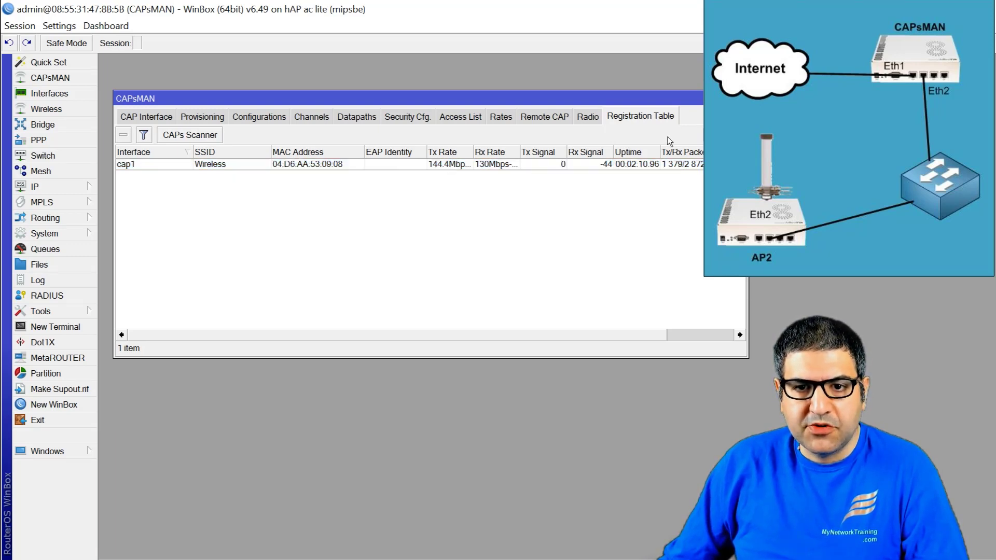
left_click(298, 165)
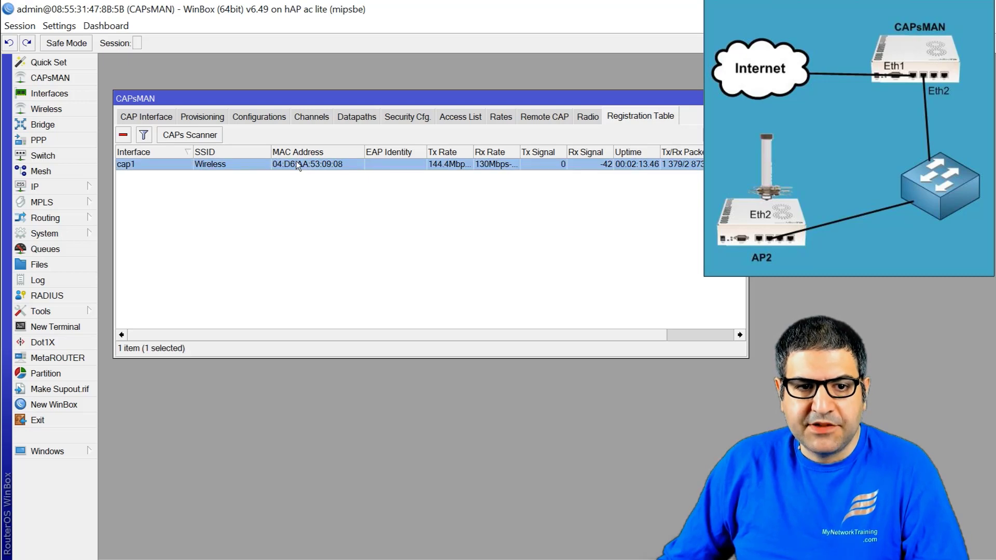
right_click(303, 165)
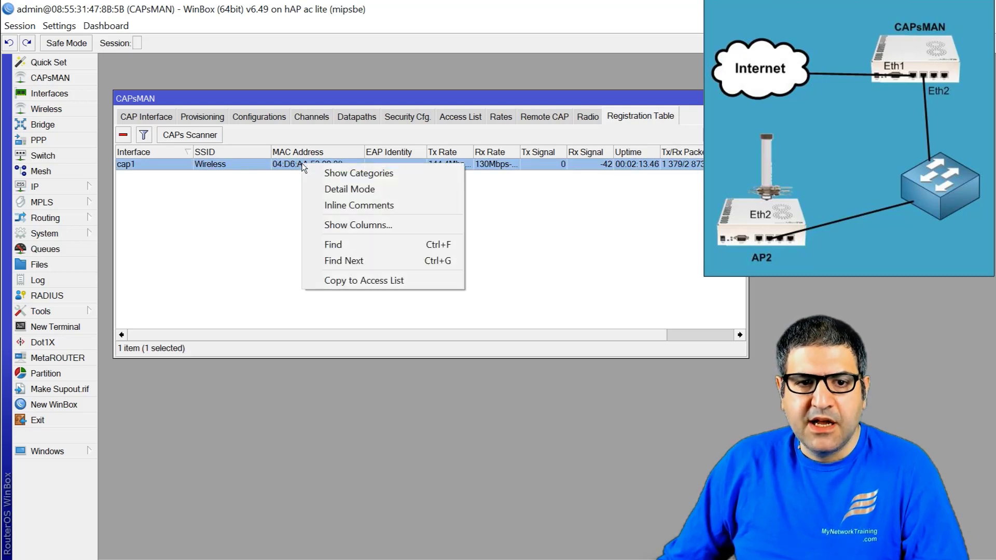
left_click(355, 279)
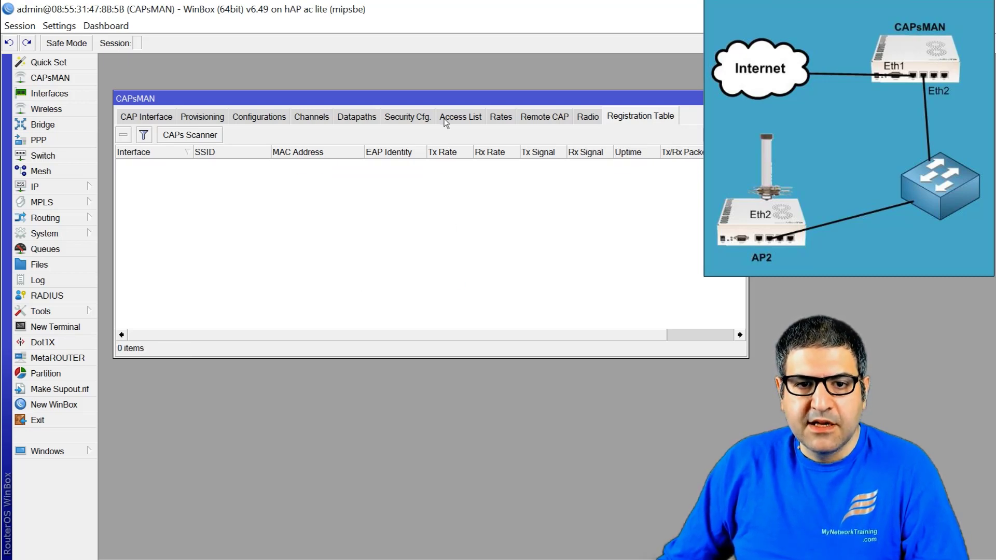
Step: Edit the client's rule in the CAPsMAN Access List, setting VLAN Mode to use tag and VLAN ID to 10
left_click(460, 116)
left_click(208, 165)
double_click(207, 165)
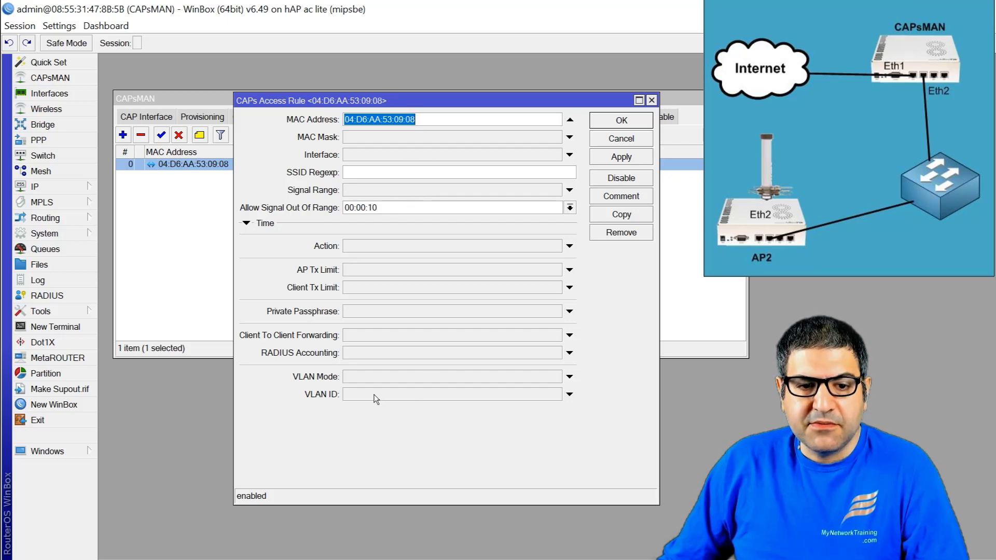
left_click(395, 380)
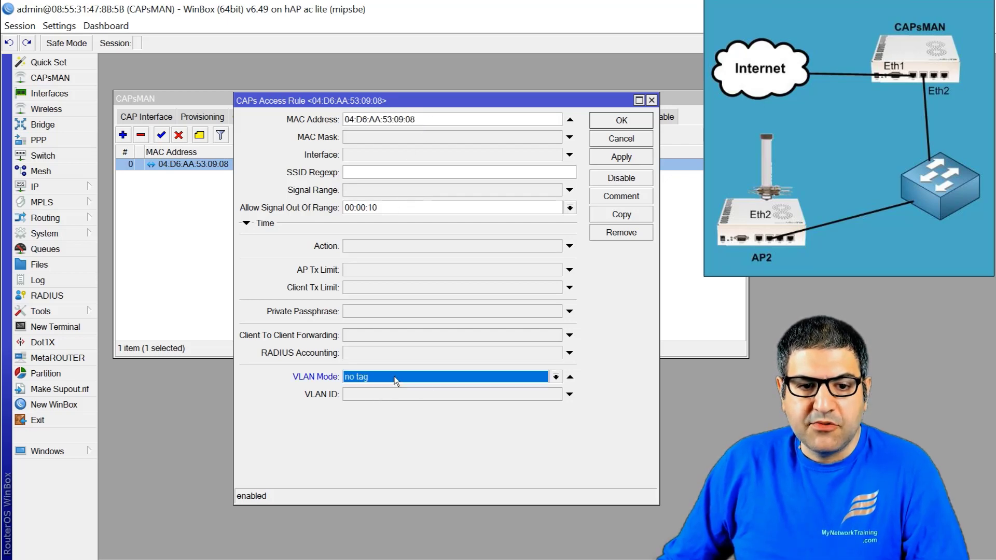
left_click(391, 383)
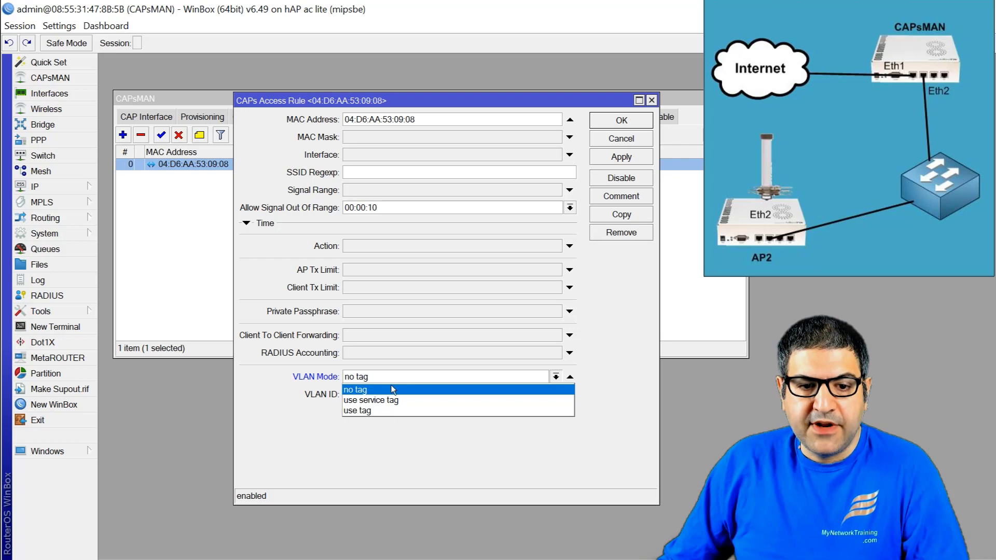
left_click(378, 411)
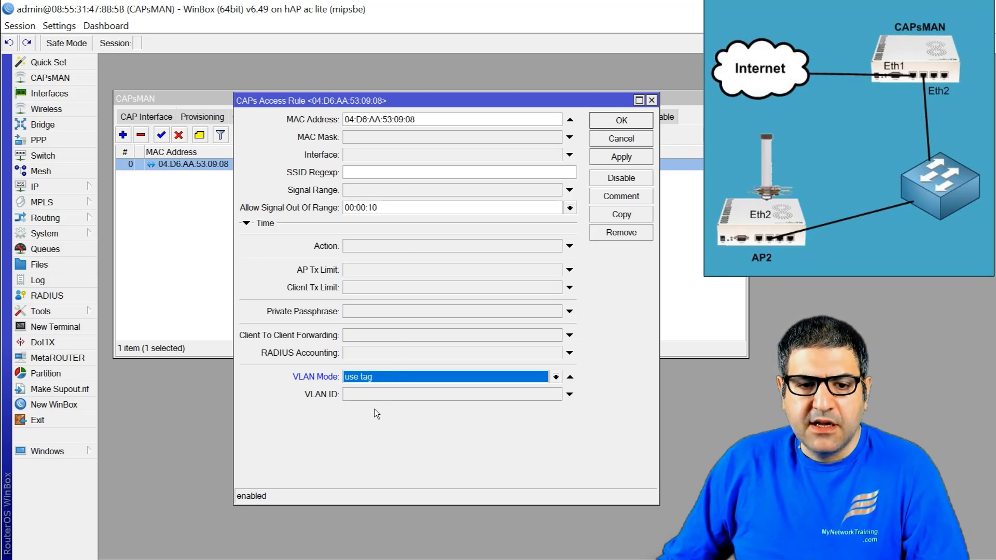
left_click(364, 397)
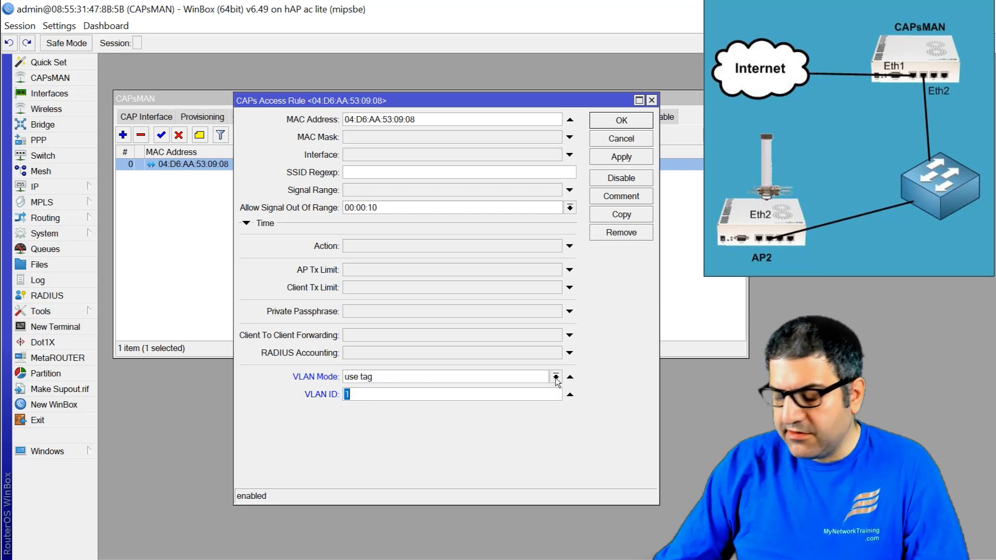
type("10")
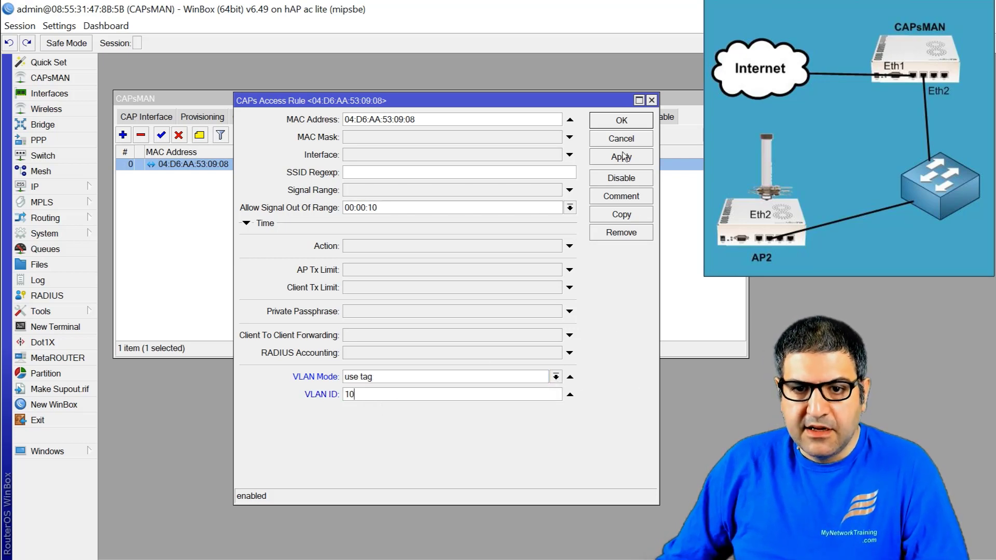
left_click(627, 159)
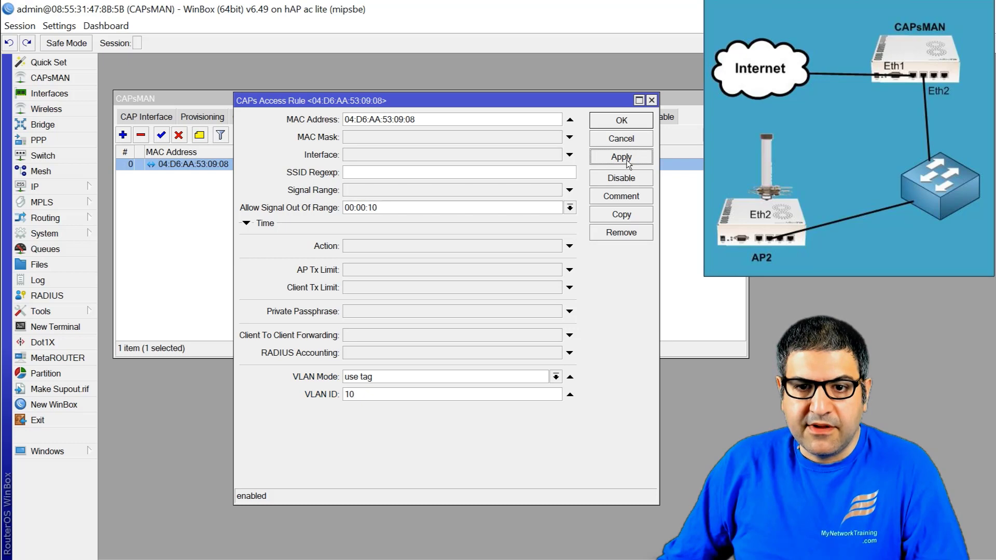
left_click(625, 120)
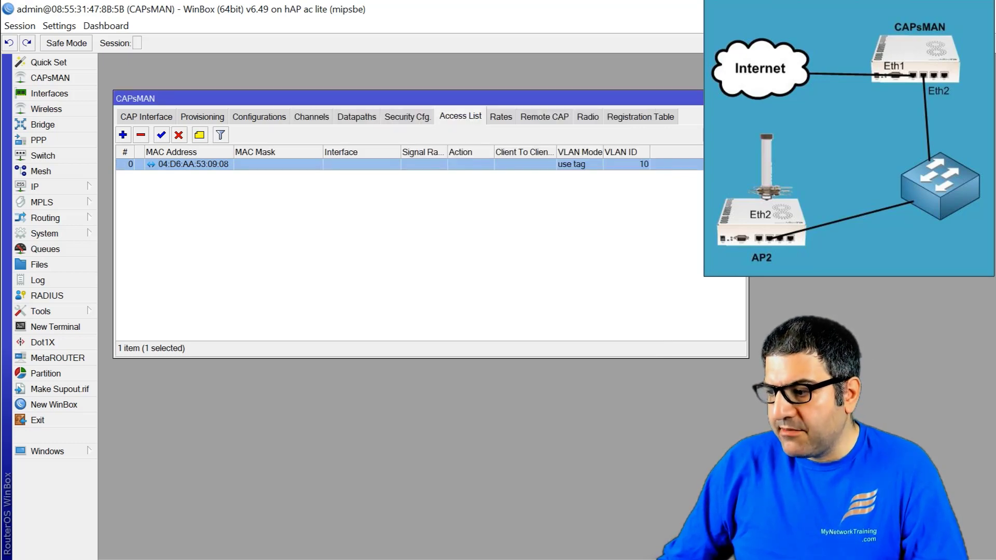
Step: Switch to the OneNote network diagram and draw red wireless signal strokes between the sketched phone and the switch
key("alt+Tab")
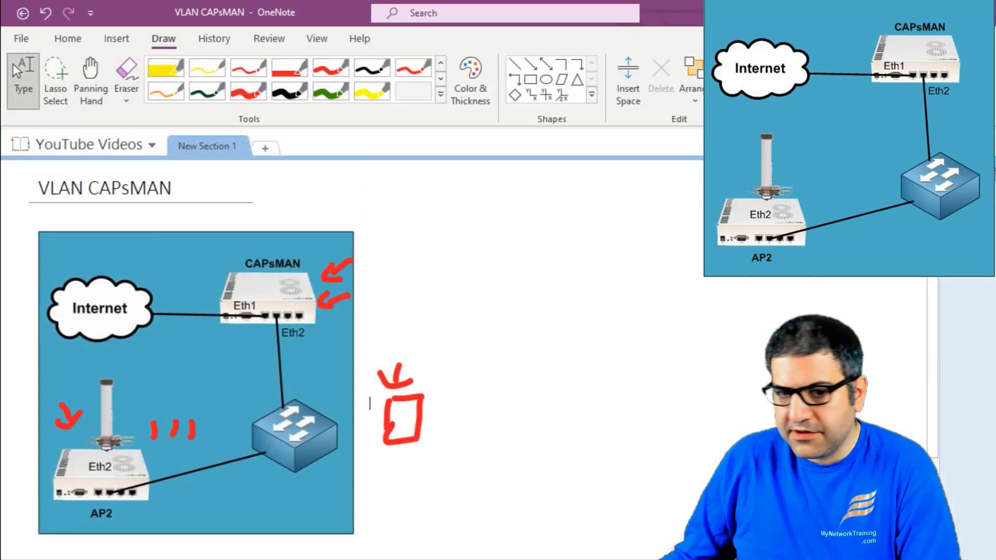
left_click(257, 95)
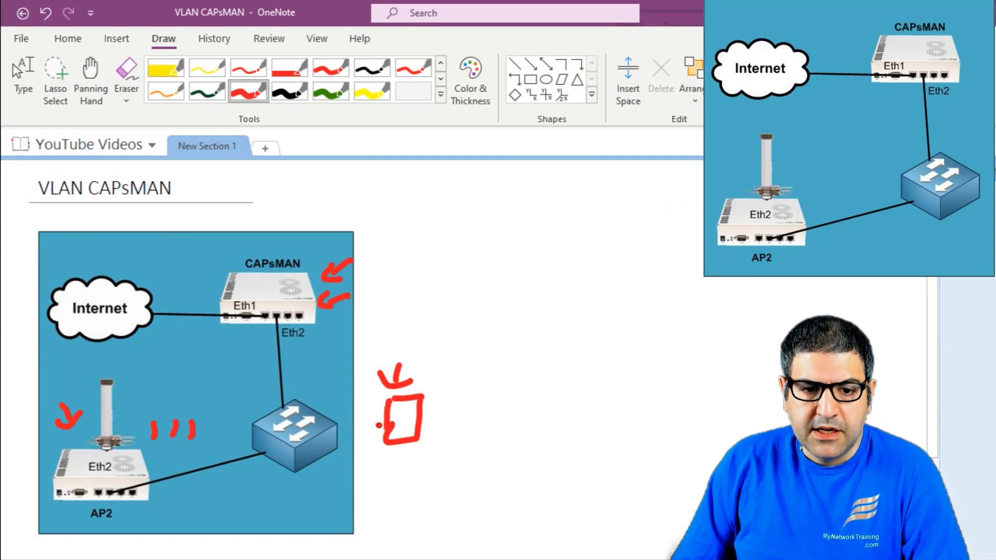
key("Escape")
left_click(262, 97)
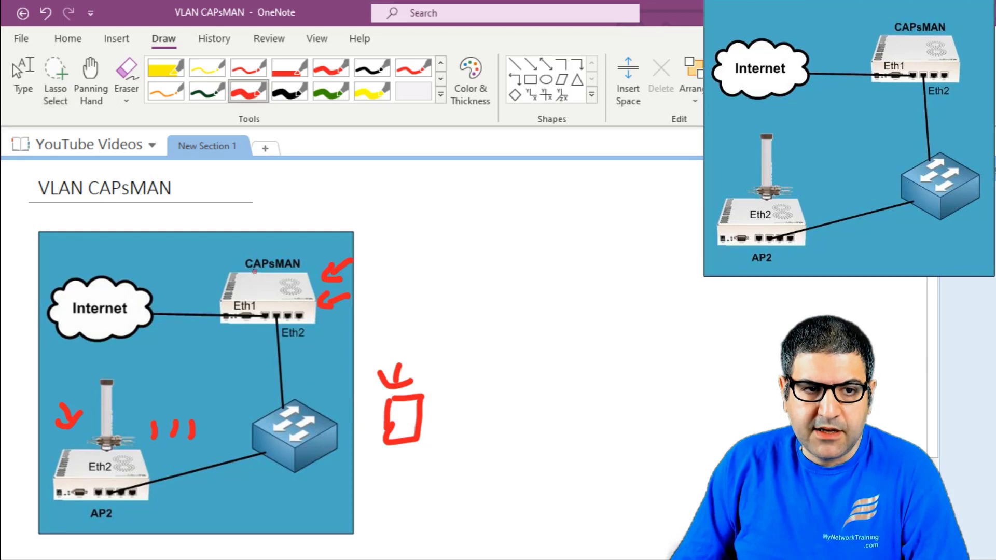
mouse_move(367, 398)
left_mouse_down()
mouse_move(368, 415)
mouse_move(347, 412)
left_mouse_up()
left_click_drag(330, 387, 328, 408)
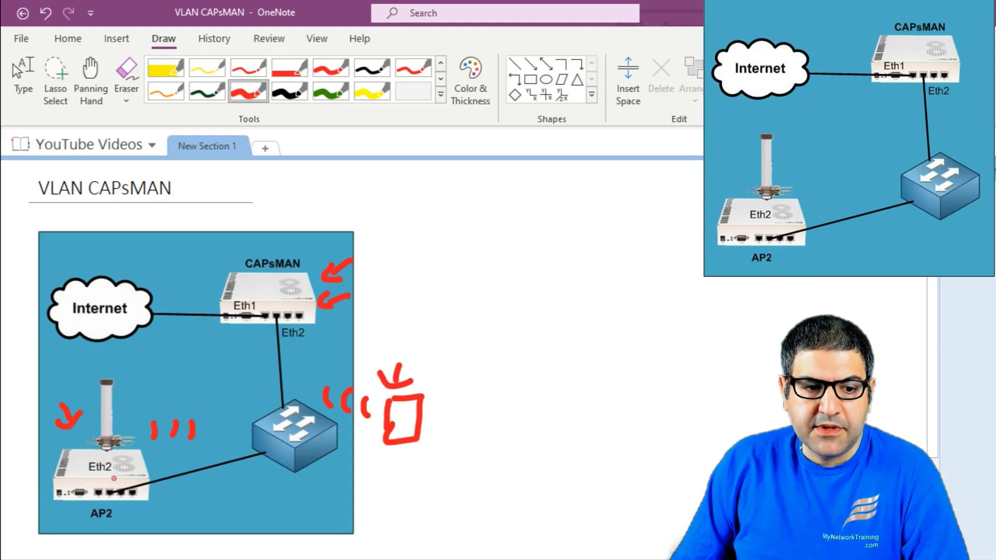
Step: Draw a red arrow from AP2 up to the CAPsMAN router's ports and write 10 on the router
mouse_move(117, 483)
left_mouse_down()
mouse_move(225, 445)
mouse_move(250, 409)
mouse_move(257, 366)
left_mouse_up()
left_click_drag(265, 330, 270, 321)
mouse_move(248, 335)
left_mouse_down()
mouse_move(270, 320)
mouse_move(274, 337)
left_mouse_up()
left_click_drag(266, 283, 263, 294)
left_click_drag(284, 281, 283, 282)
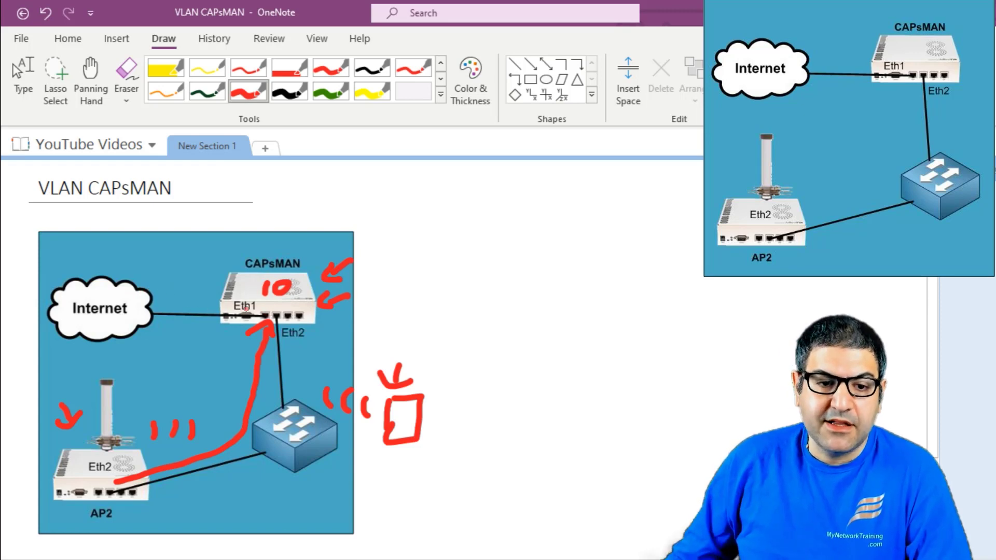
key("Escape")
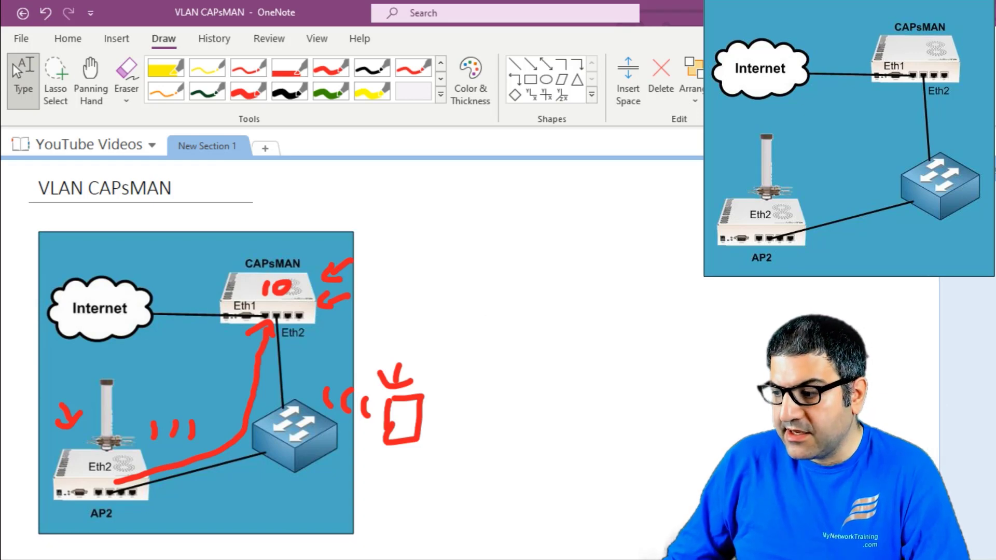
Step: Check the mirrored phone's connection attempt to the Wireless network, minimize the phone window and return to WinBox
key("alt+Tab")
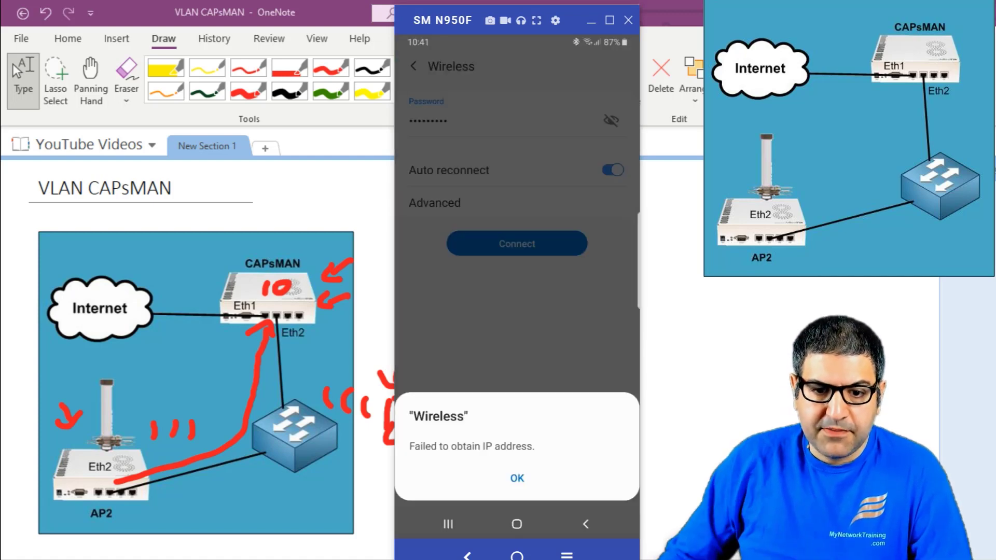
left_click(592, 21)
key("alt+Tab")
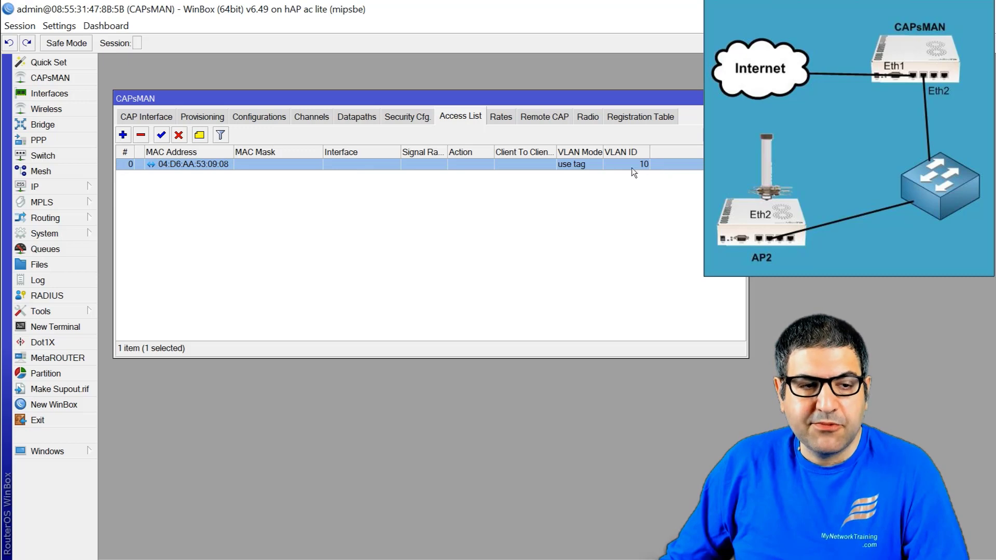
Step: Check bridge1 in the bridge list and the datapath bridge assigned in CAPsMAN configuration cfg1
left_click(59, 127)
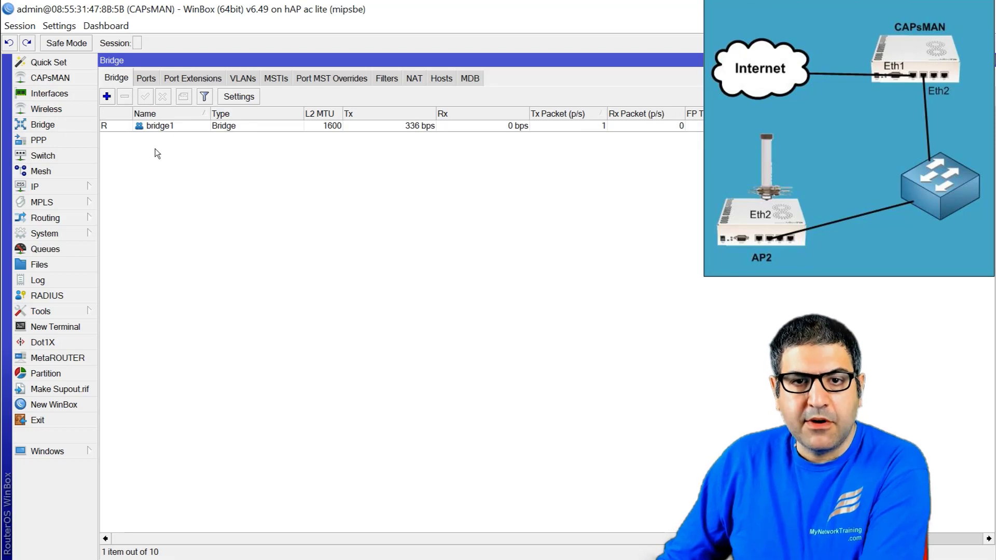
left_click(177, 127)
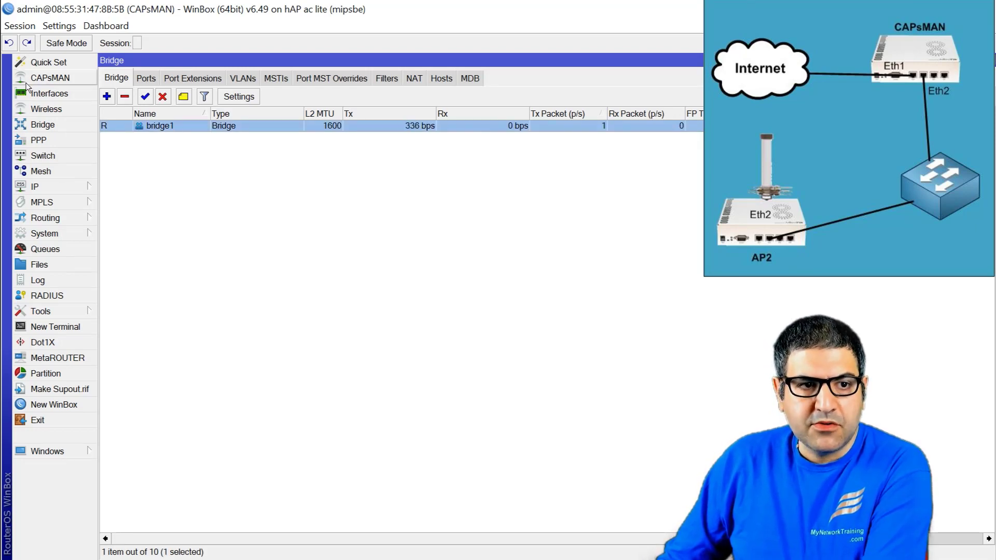
left_click(50, 78)
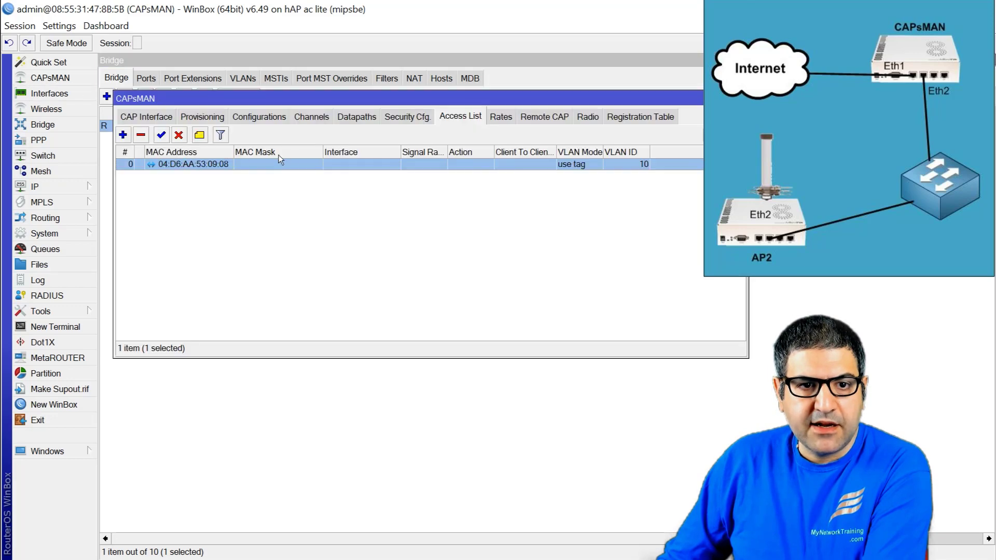
left_click(358, 115)
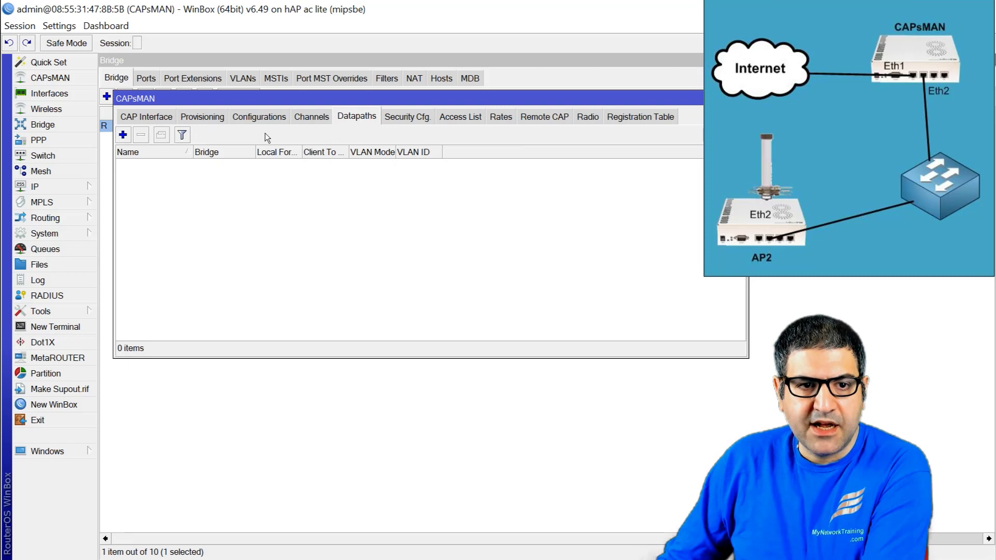
left_click(279, 118)
double_click(222, 165)
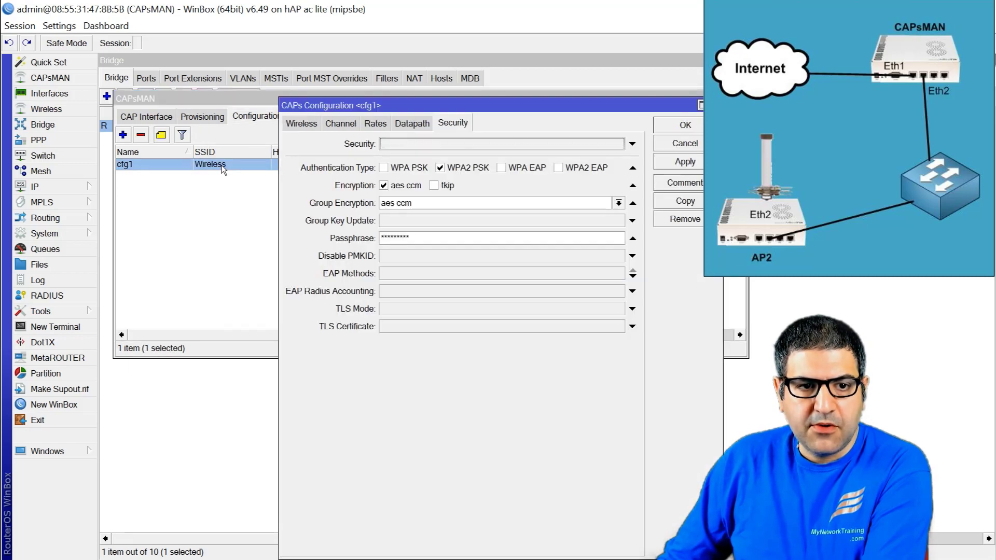
left_click(406, 125)
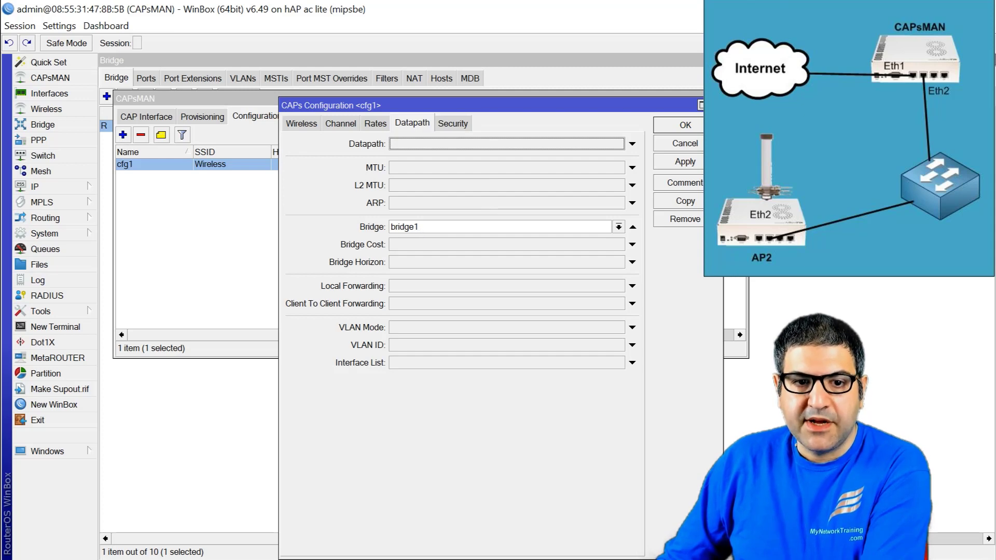
left_click(685, 125)
left_click(43, 125)
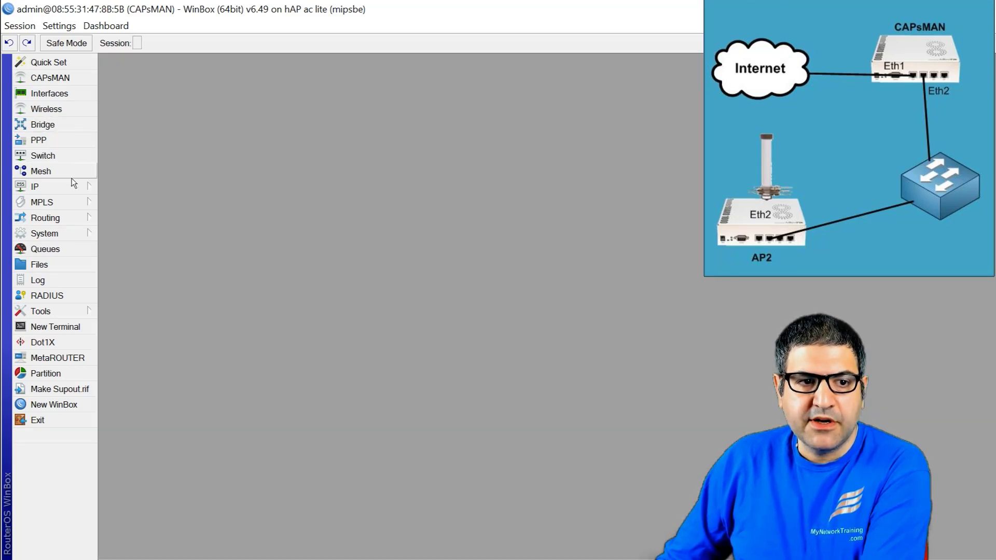
Step: Check the IP address assigned to bridge1 in the router's address list
left_click(73, 186)
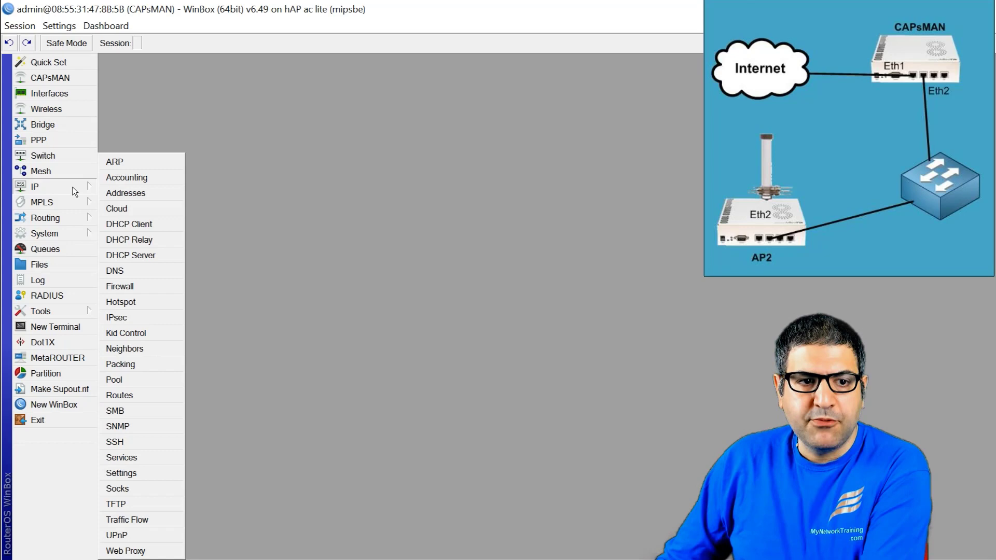
left_click(139, 192)
left_click(164, 107)
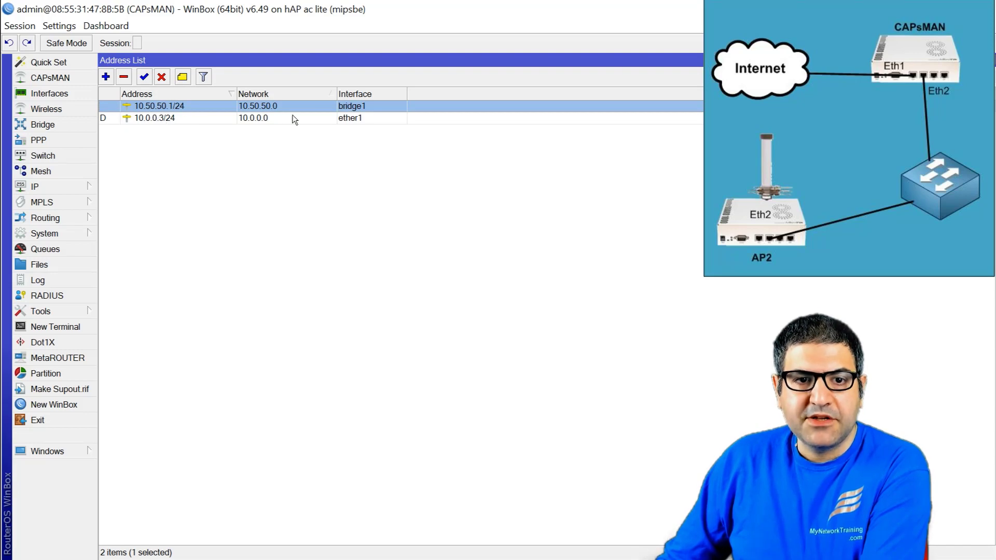
Step: Review the DHCP server's leases, network entry and the dhcp1 server on bridge1, and close the open windows
left_click(61, 190)
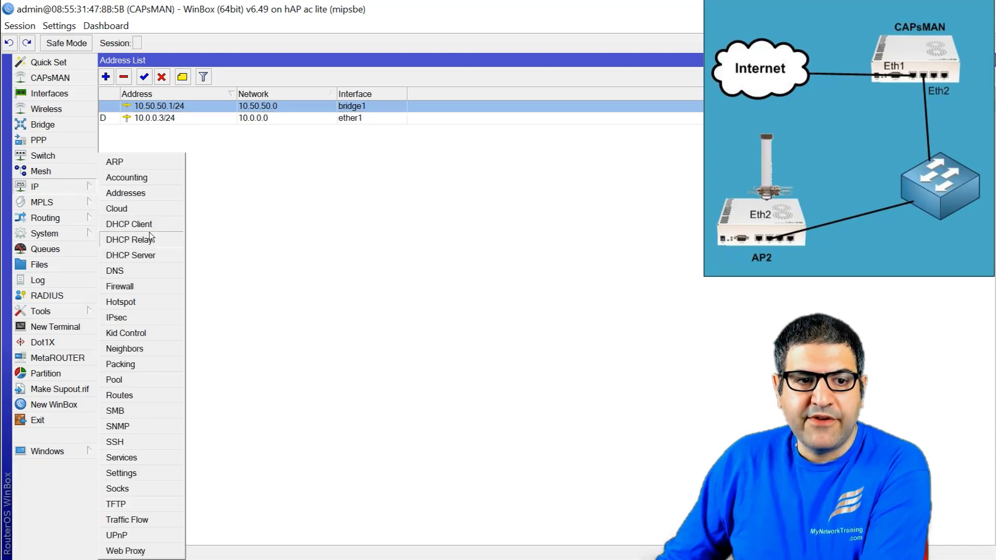
left_click(150, 257)
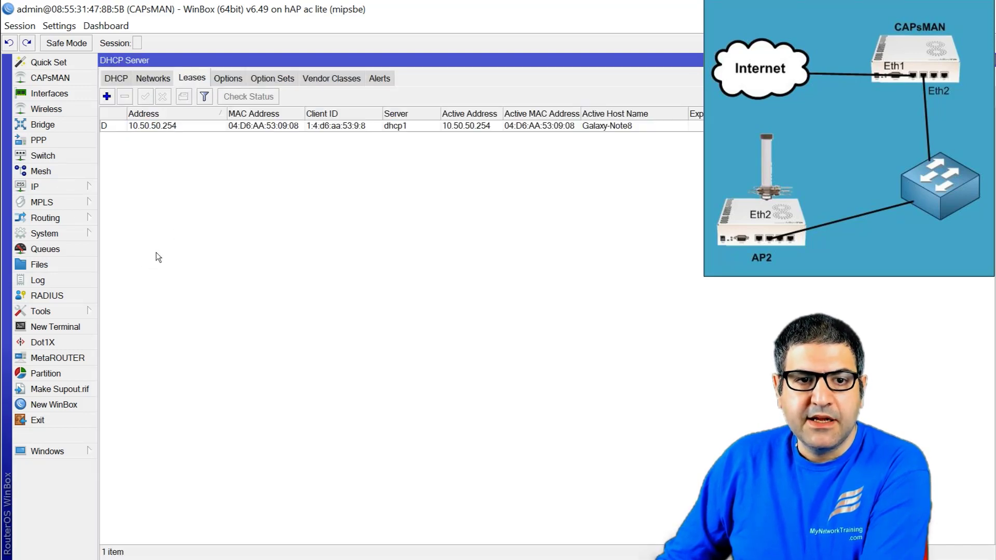
left_click(114, 81)
left_click(147, 83)
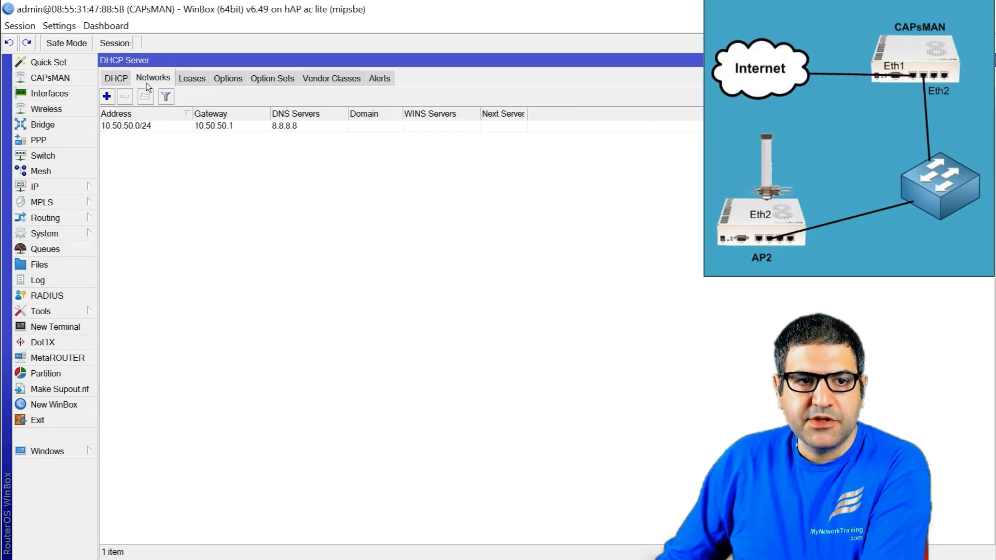
left_click(145, 127)
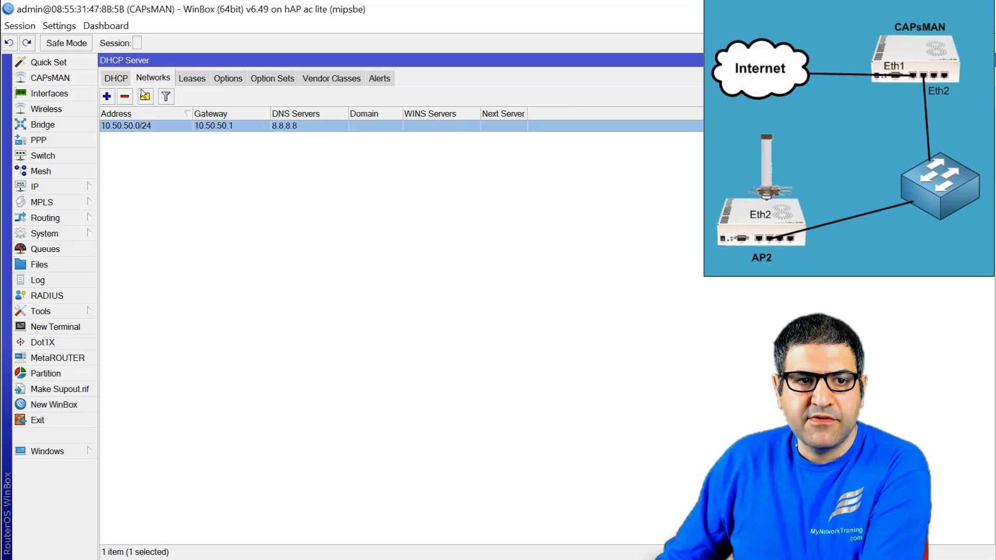
left_click(115, 81)
left_click(206, 128)
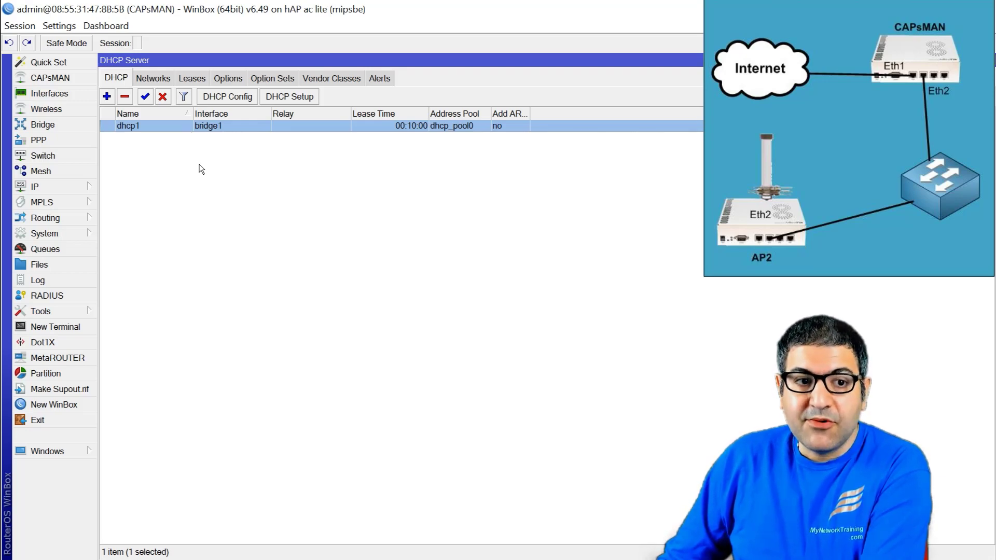
key("Escape")
key("Escape")
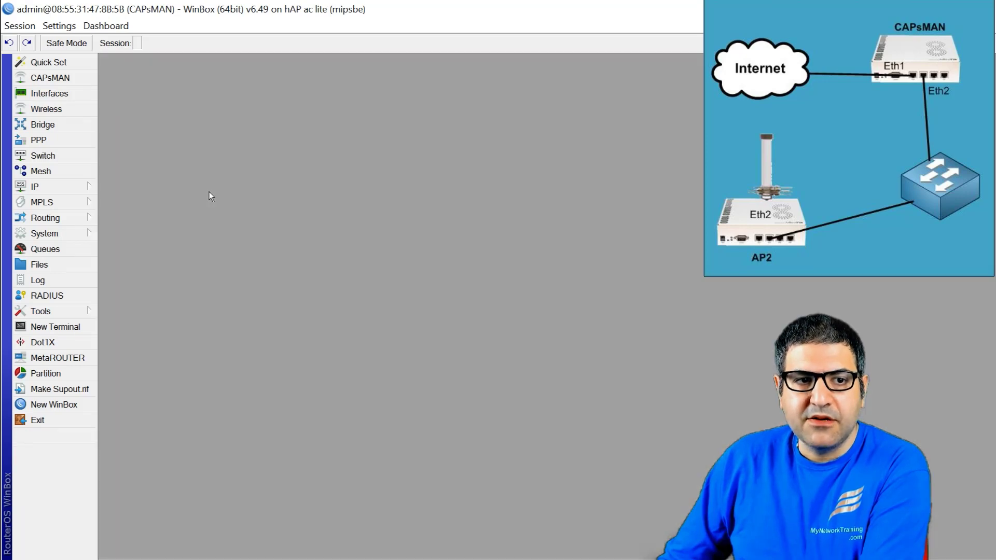
Step: Remove the existing vlan10 interface under bridge1 from the interface list
left_click(67, 96)
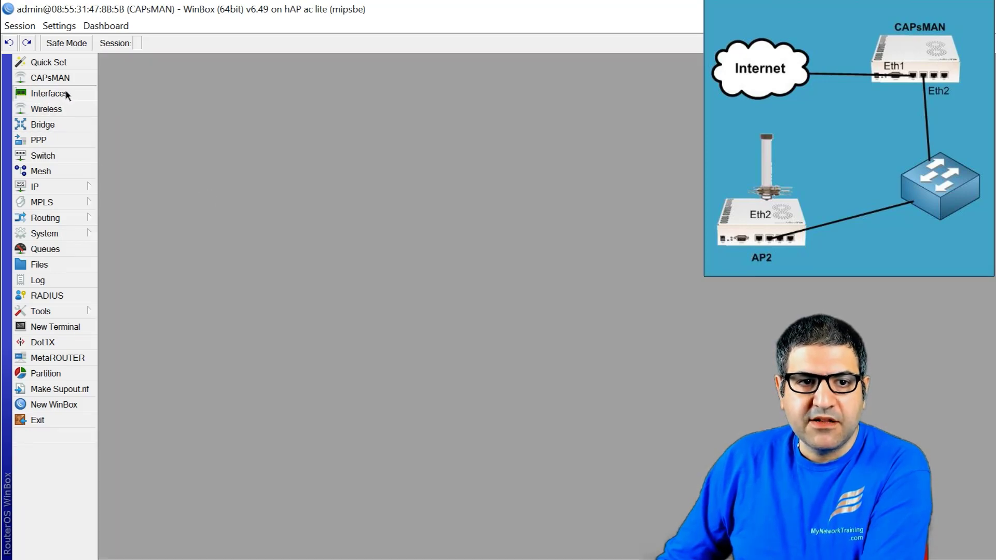
left_click(156, 157)
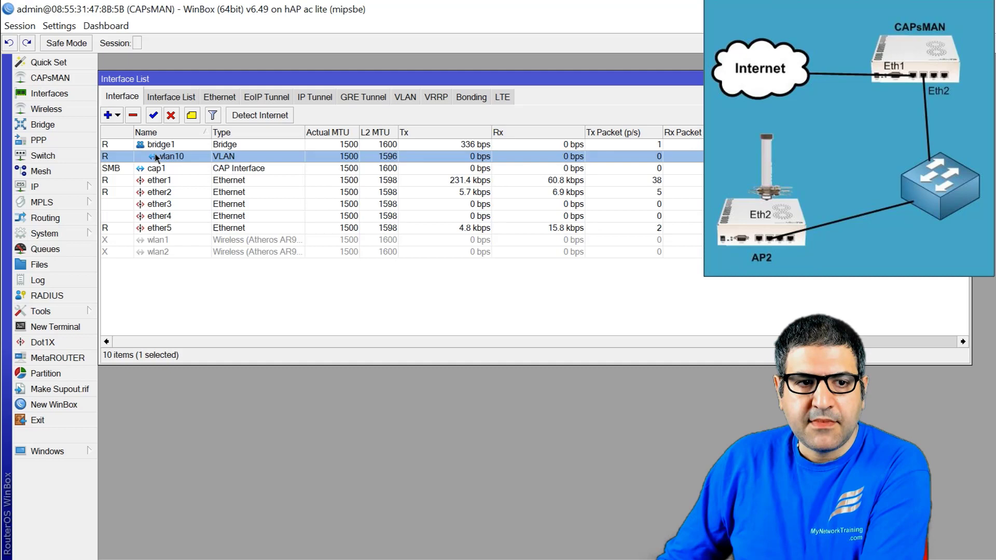
left_click(133, 115)
Step: Start a new VLAN interface, name it vlan10 and set its VLAN ID to 10
left_click(114, 115)
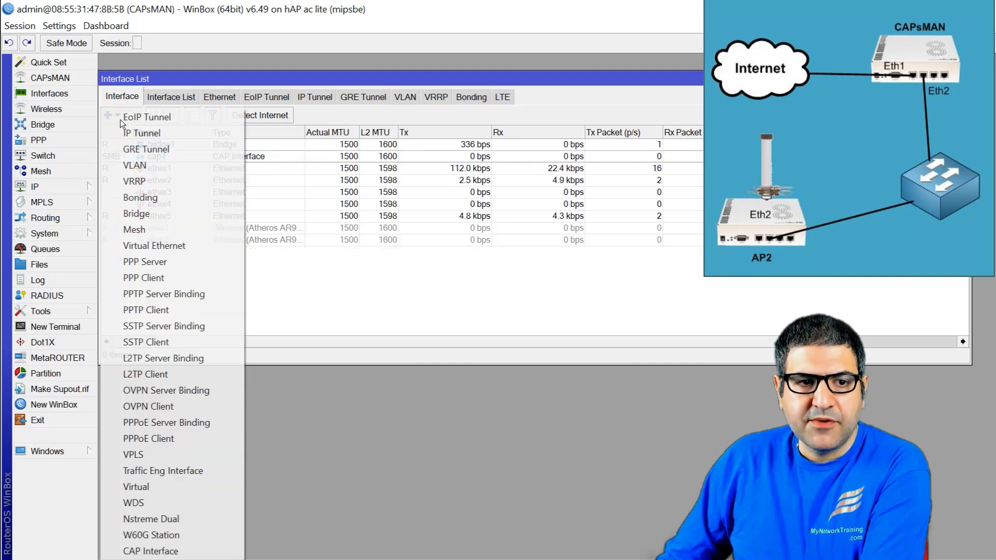
left_click(139, 165)
left_click(192, 98)
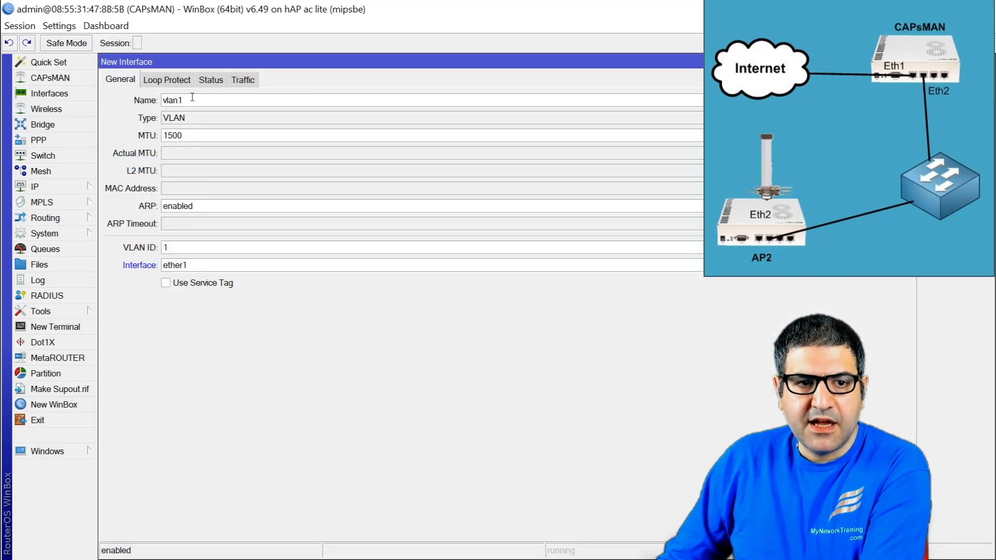
type("0")
key("Tab")
key("Tab")
key("Tab")
key("Tab")
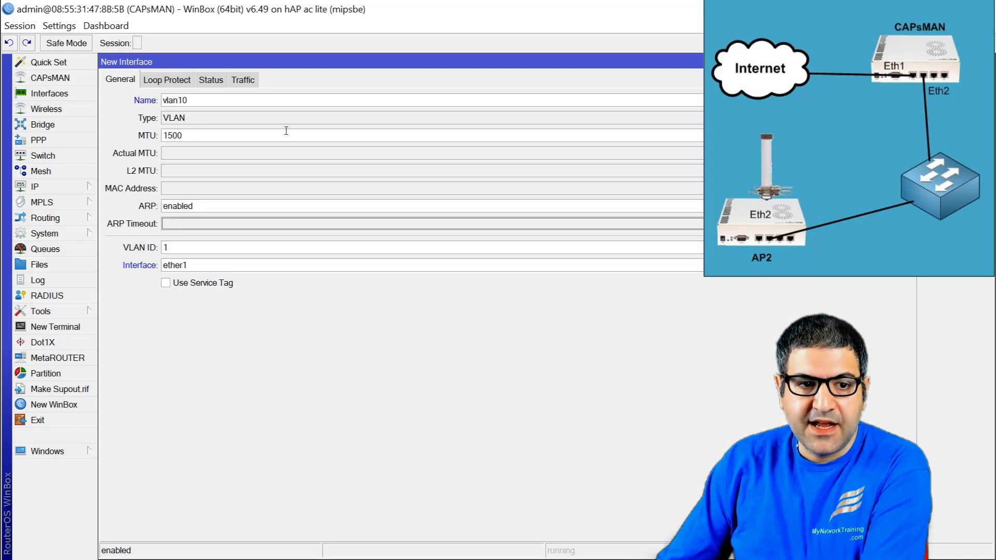
type("0")
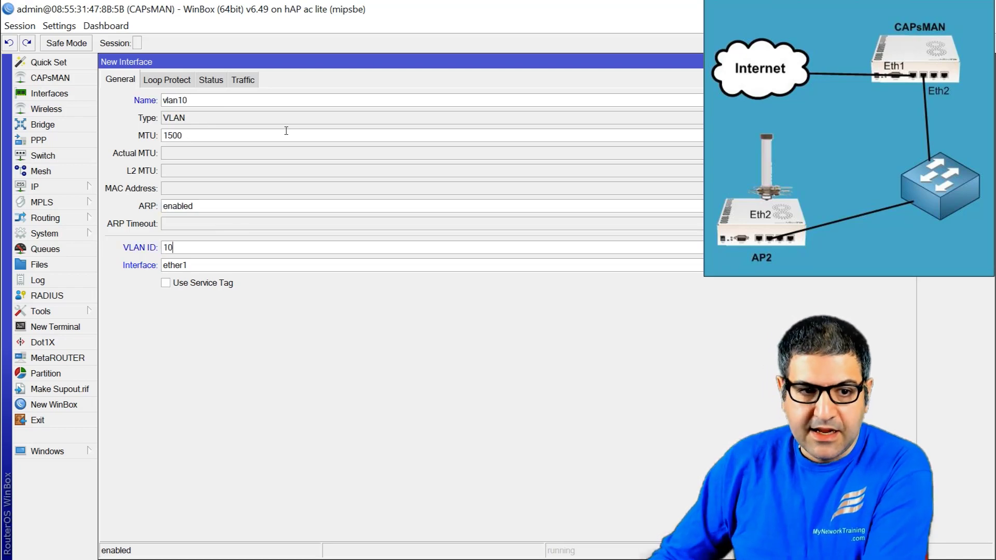
Step: Set bridge1 as the parent interface of the new VLAN and create it
left_click(232, 263)
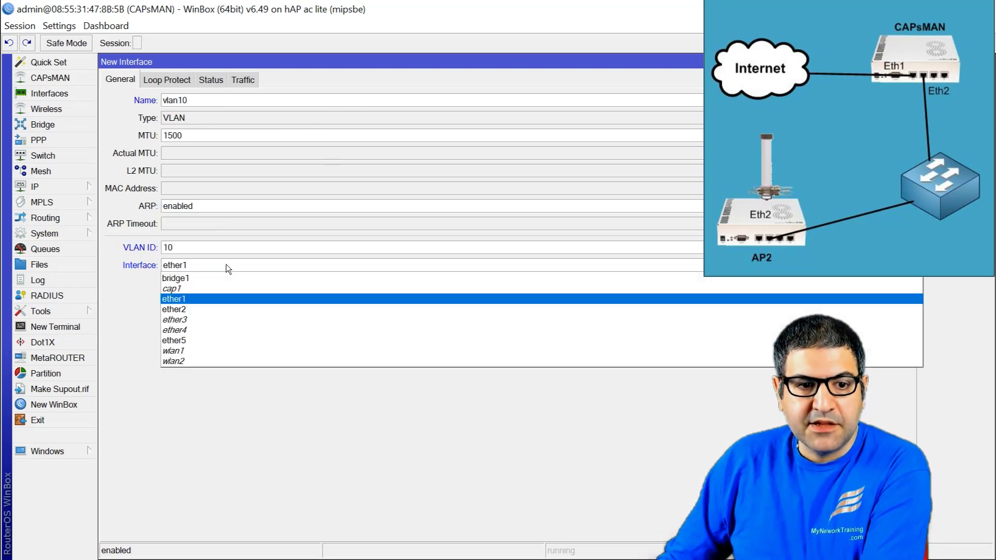
left_click(221, 278)
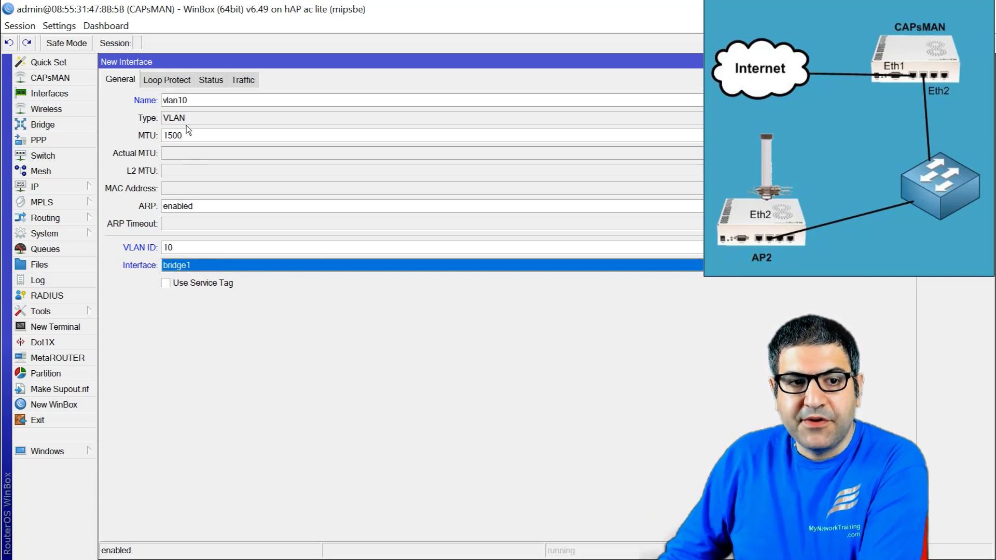
left_click_drag(197, 99, 132, 99)
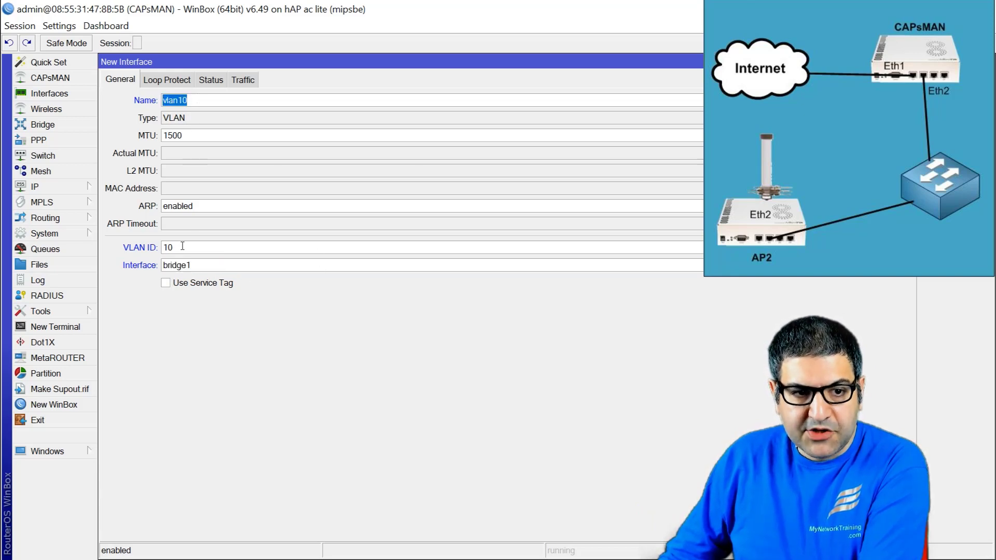
left_click_drag(183, 247, 138, 248)
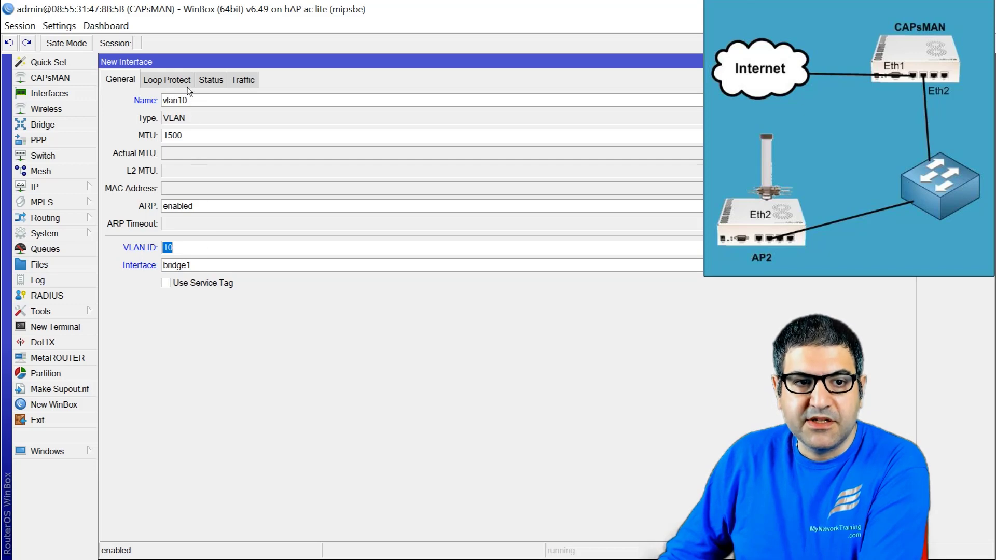
left_click_drag(197, 99, 133, 106)
left_click_drag(188, 248, 151, 254)
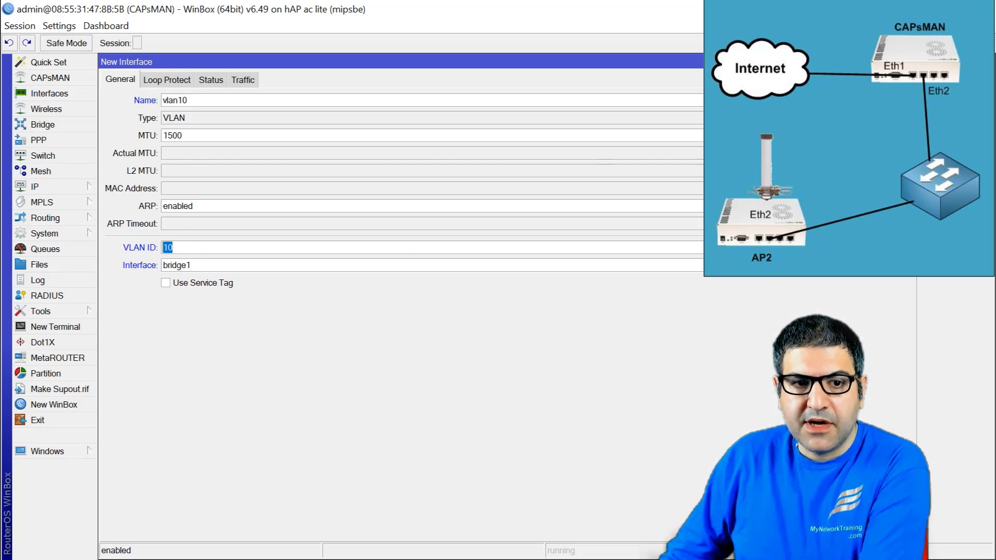
key("Return")
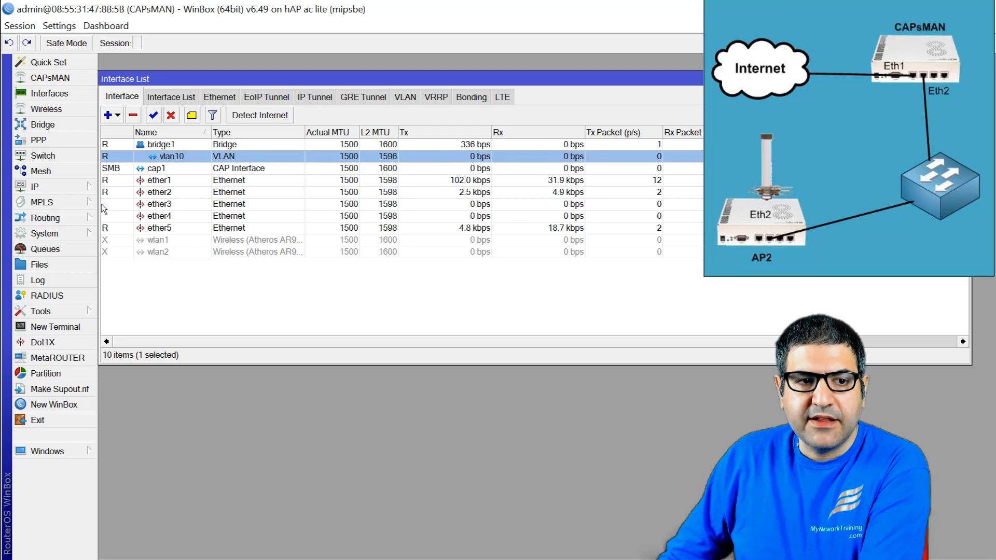
left_click(35, 187)
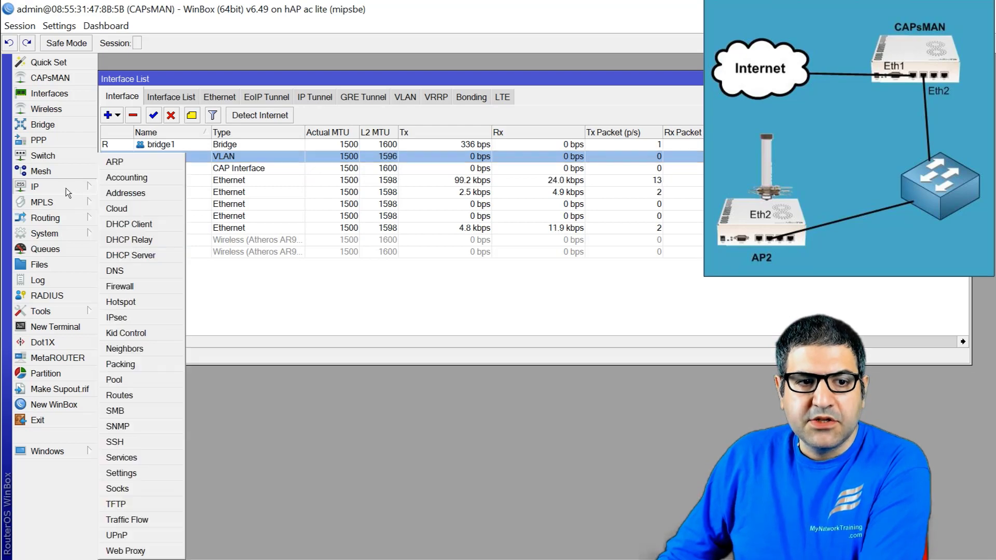
left_click(149, 257)
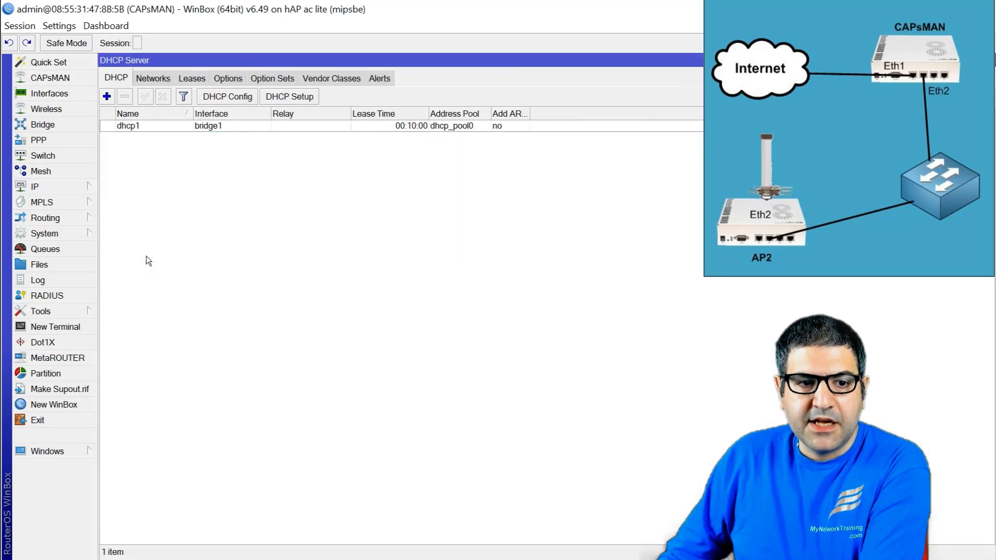
left_click(289, 99)
left_click(313, 170)
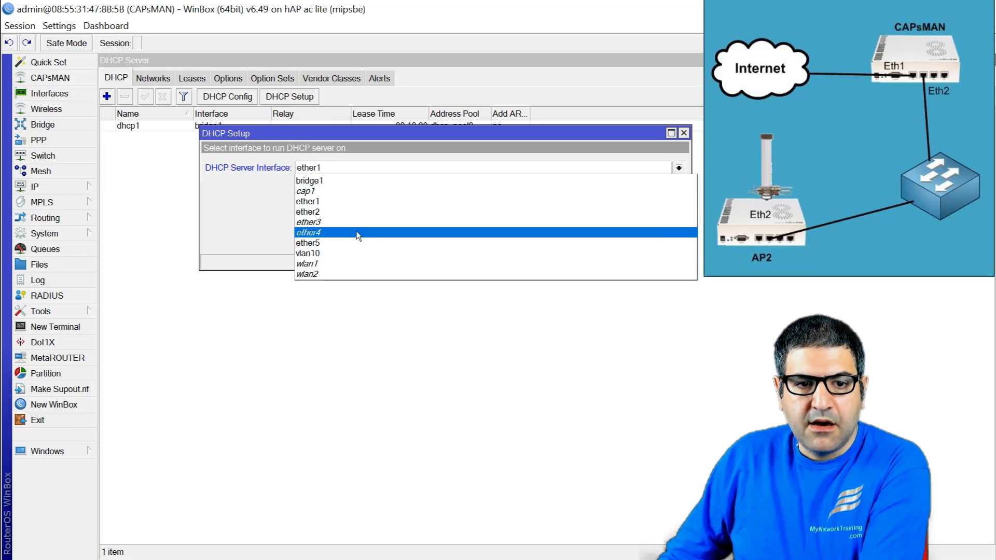
left_click(347, 254)
left_click(630, 241)
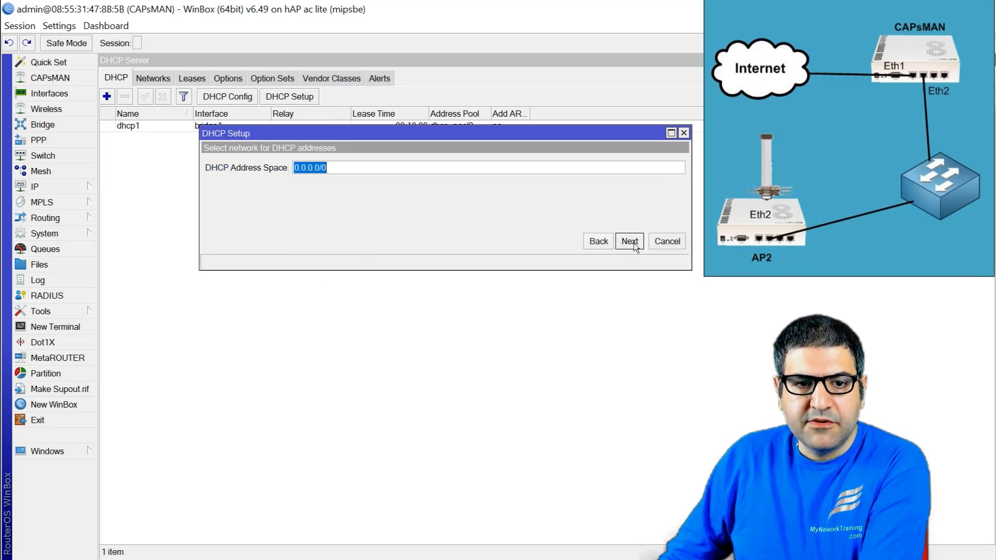
key("Escape")
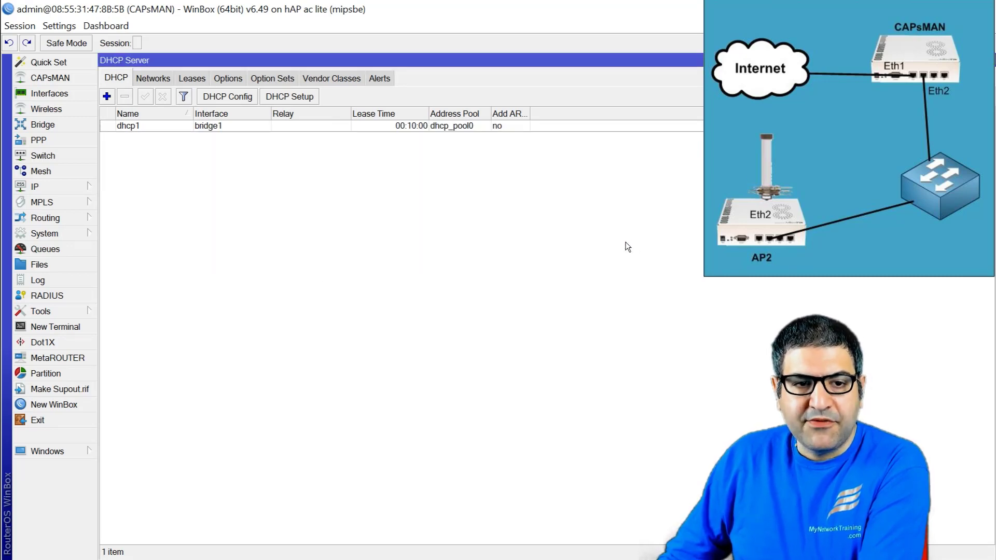
Step: Add the IP address 10.60.60.1/24 to interface vlan10 in the router's address list
left_click(57, 188)
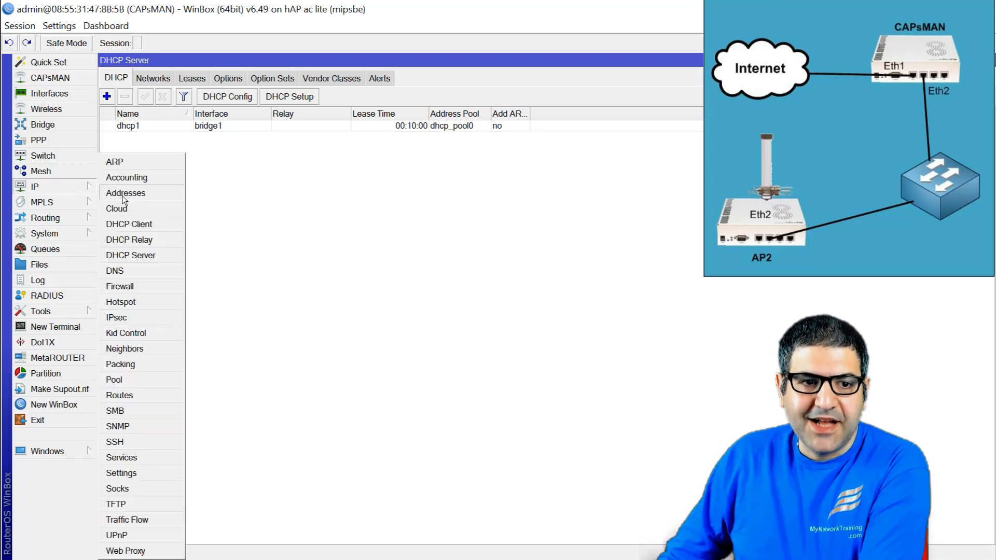
left_click(145, 200)
left_click(105, 76)
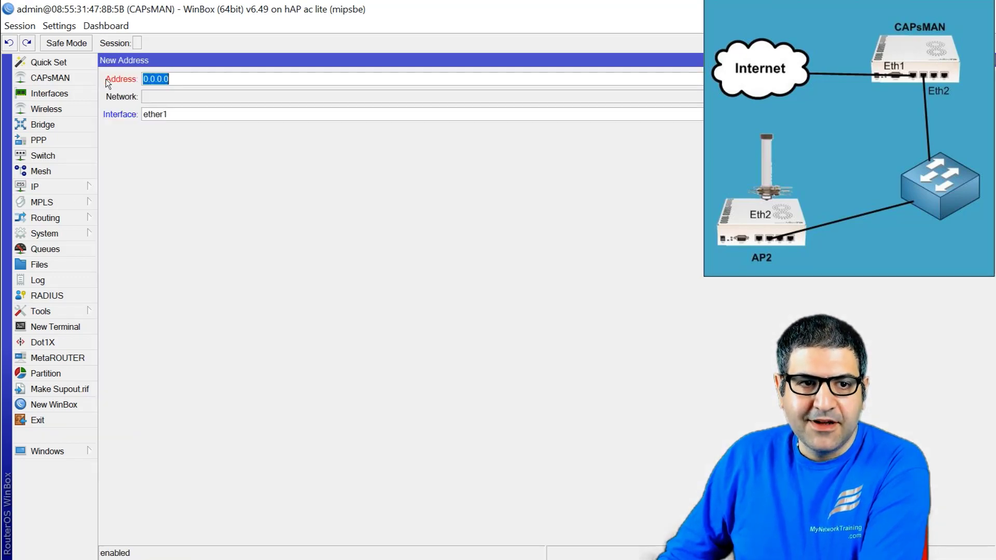
key("Escape")
left_click(177, 107)
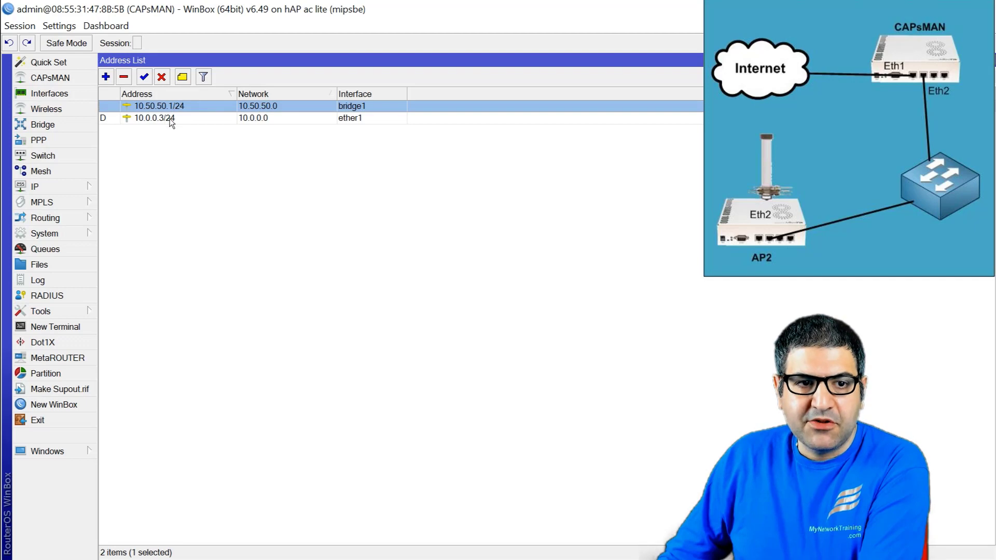
left_click(106, 77)
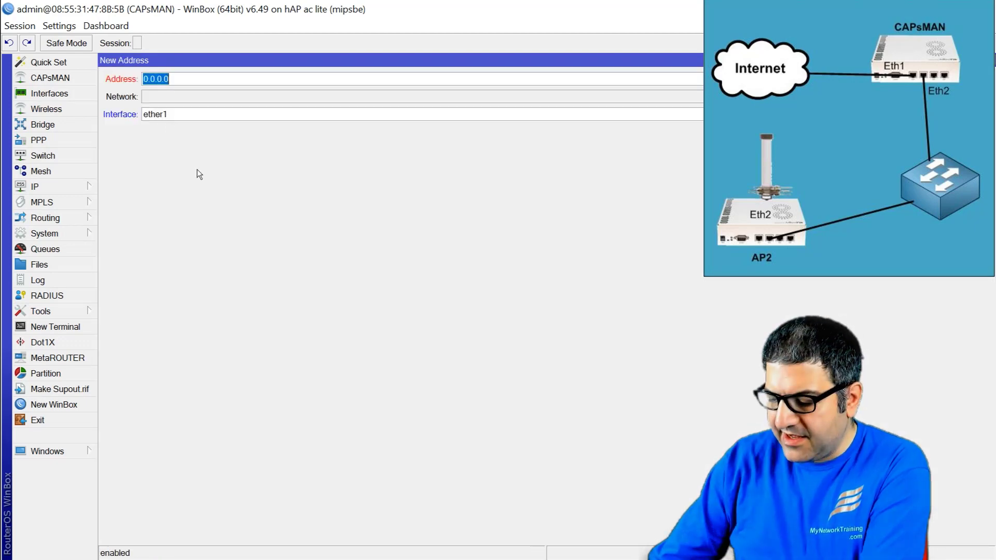
type("10.60.60")
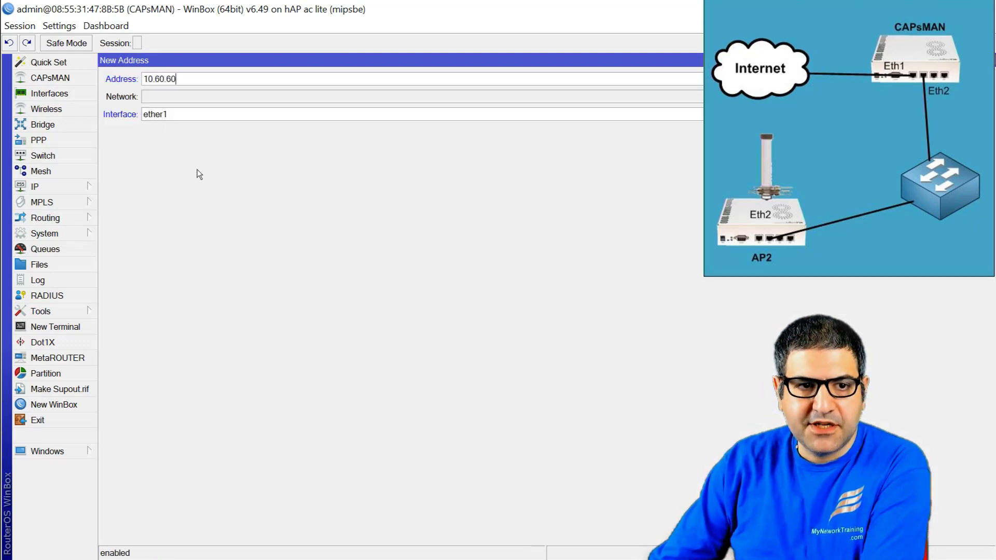
type(".1/24")
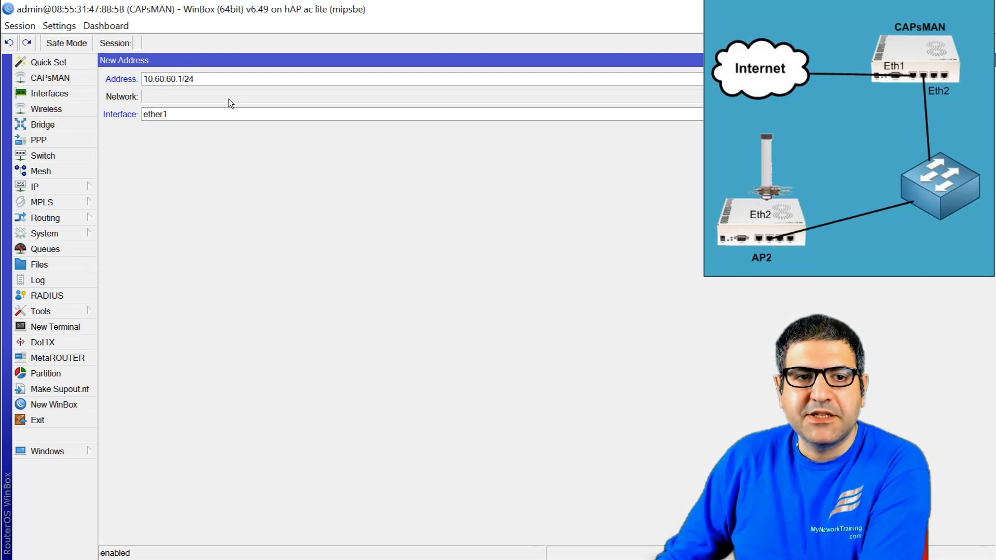
left_click(200, 115)
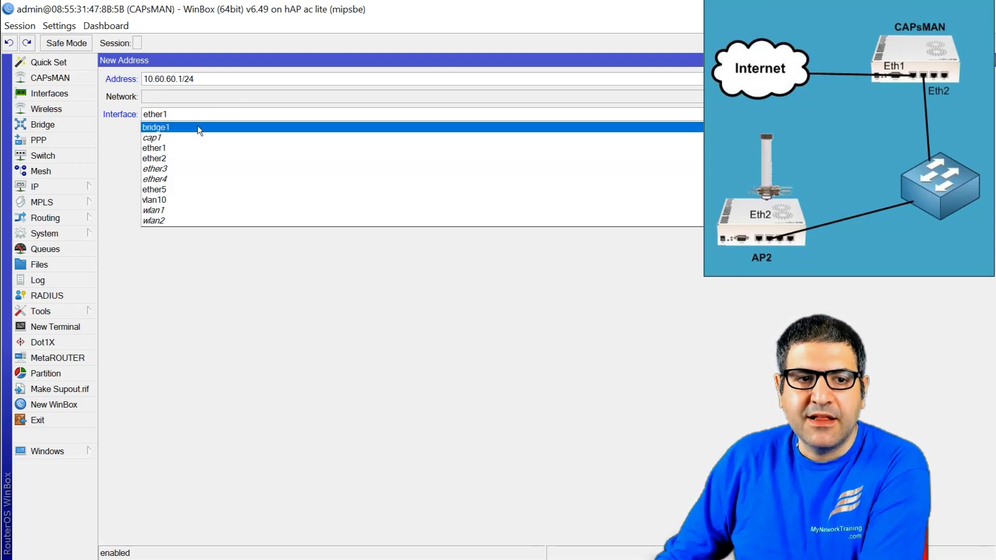
left_click(197, 200)
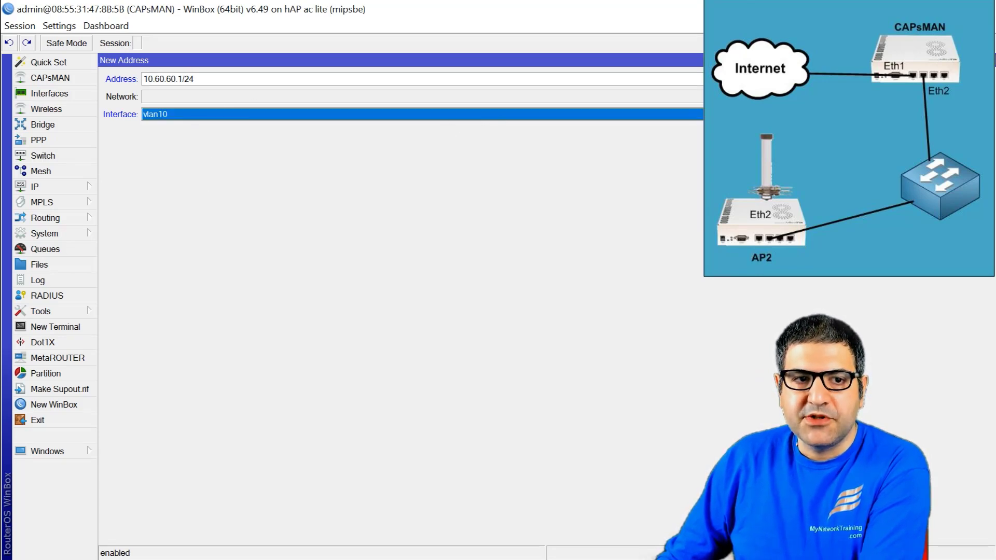
key("Return")
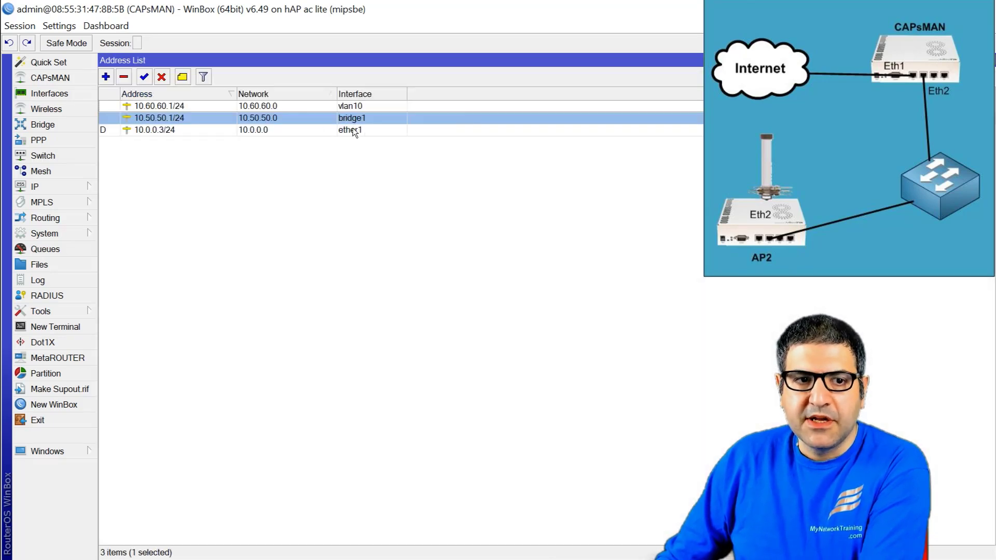
left_click(167, 108)
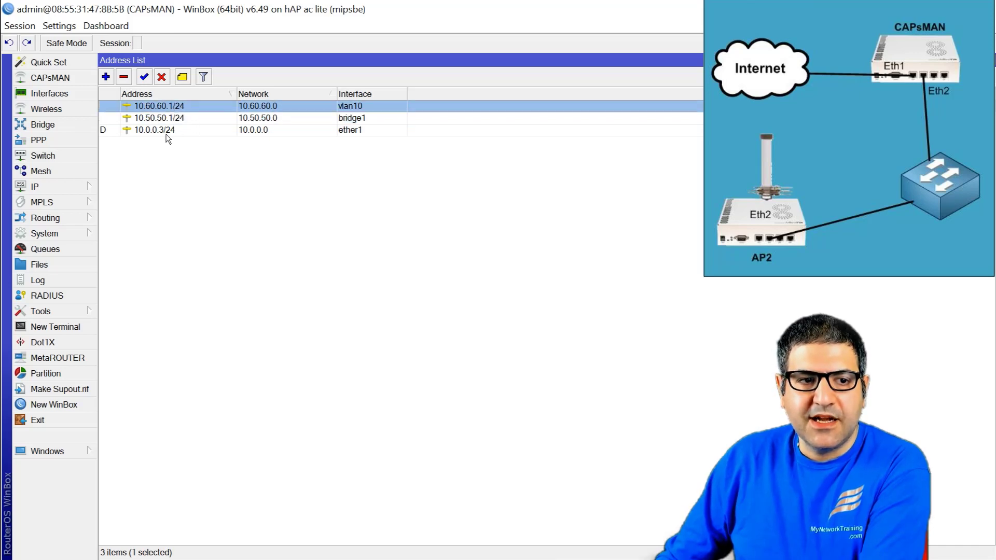
Step: Run DHCP Setup on vlan10 with network 10.60.60.0/24, gateway 10.60.60.1, pool 10.60.60.2-10.60.60.254, DNS servers 8.8.8.8 and 8.8.4.4, and lease time 00:10:00
left_click(83, 188)
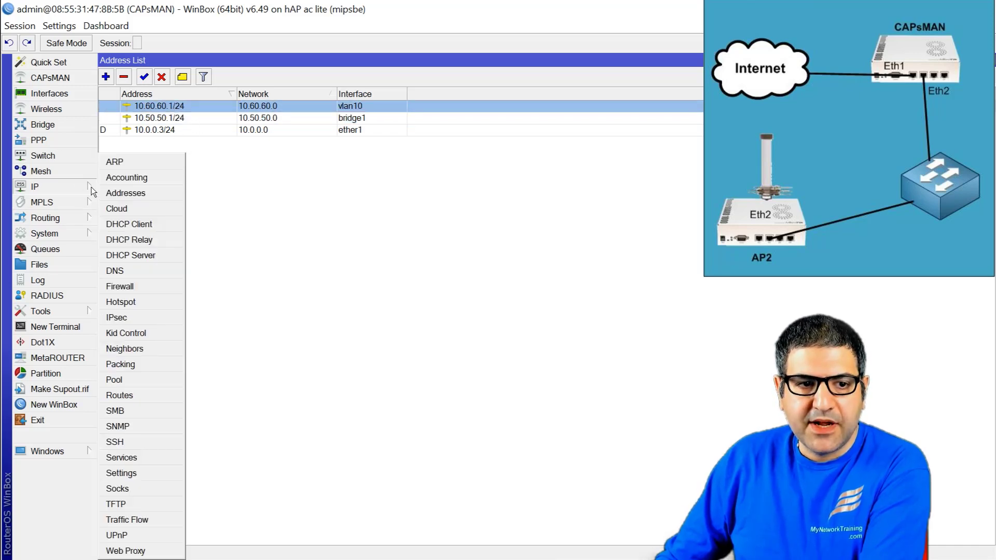
left_click(156, 254)
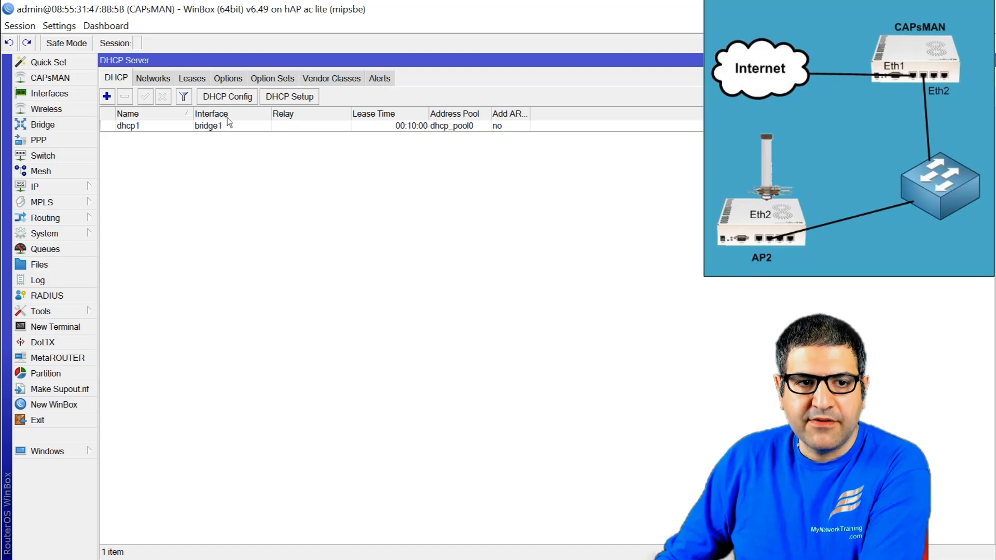
left_click(288, 97)
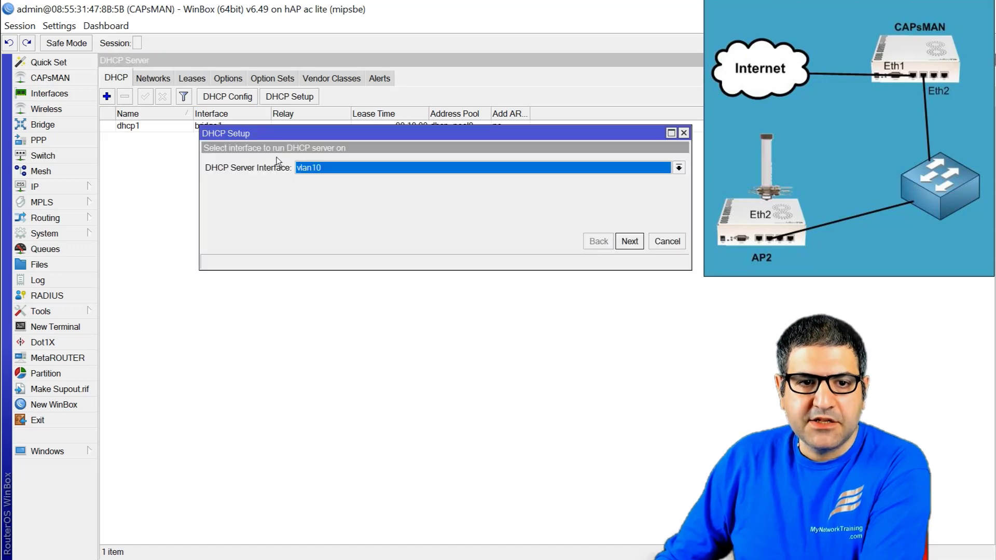
left_click(629, 241)
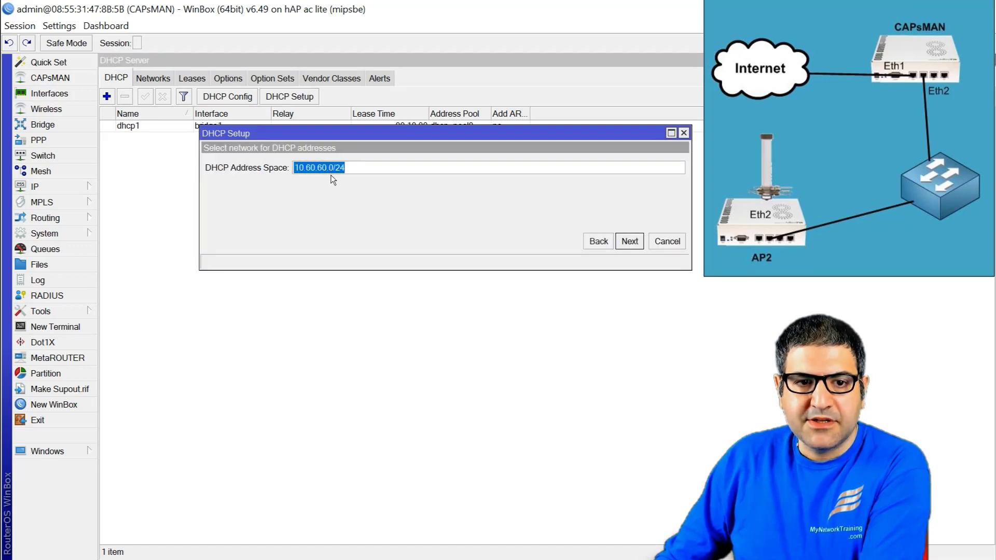
left_click(629, 241)
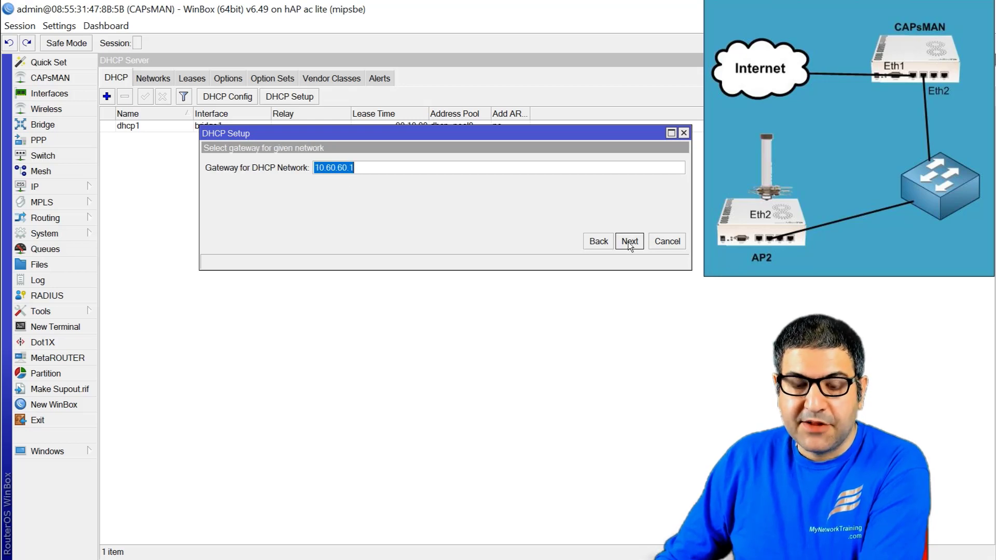
left_click(629, 242)
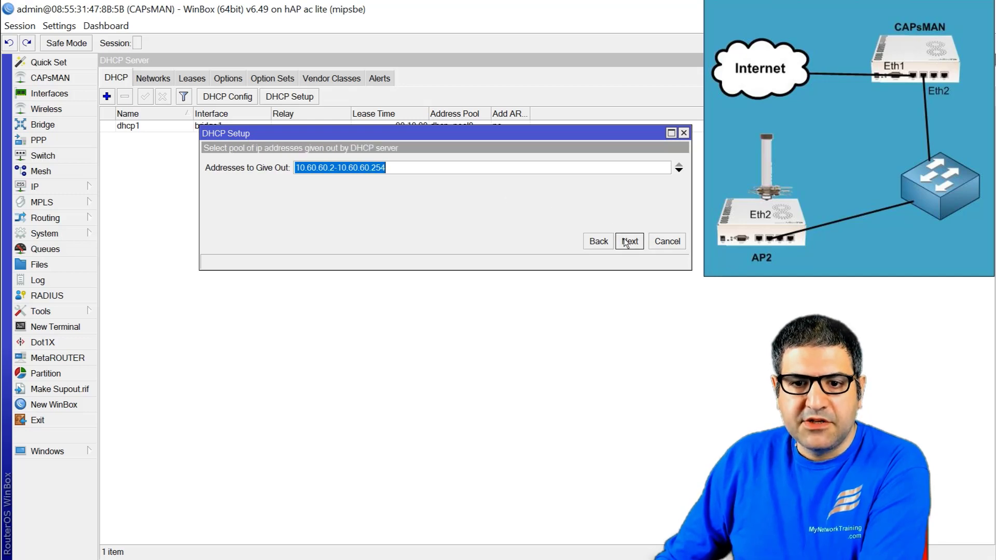
left_click(629, 241)
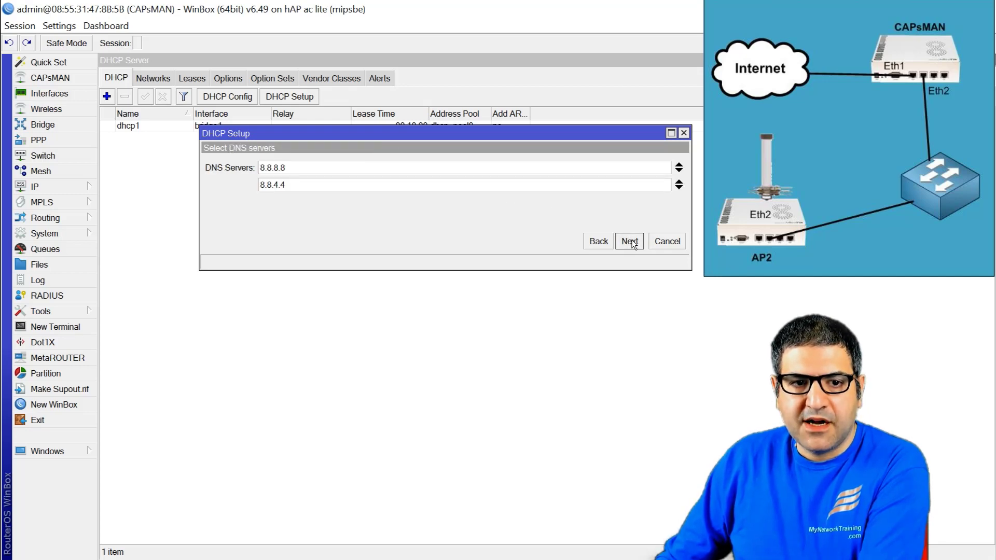
left_click(629, 241)
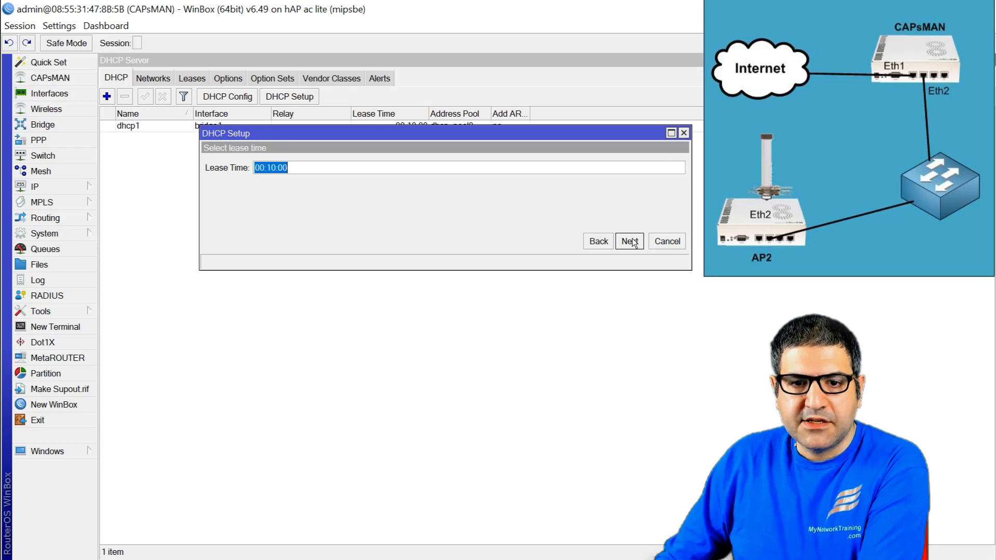
left_click(630, 241)
left_click(554, 301)
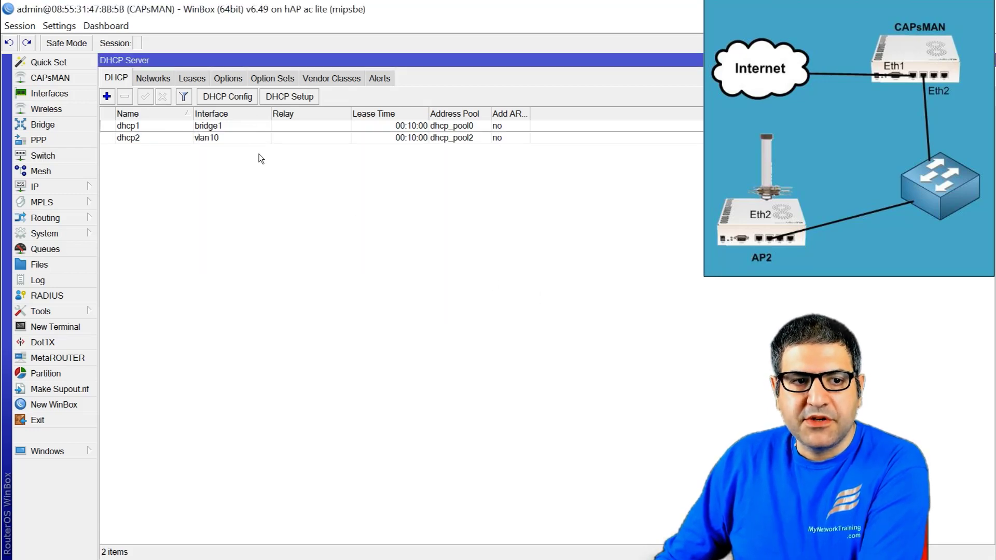
key("Escape")
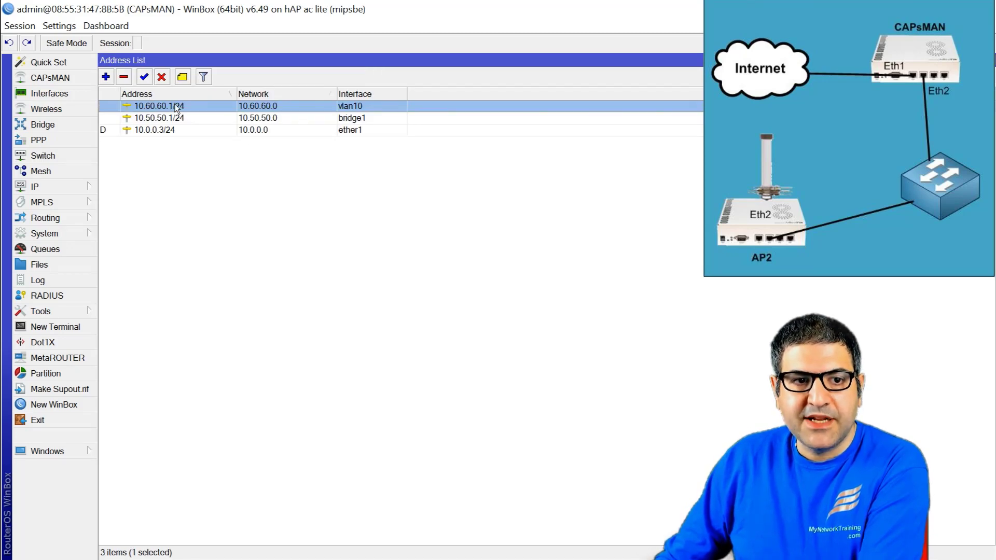
Step: Review the chain, outgoing interface and action of the firewall's masquerade NAT rule, closing it unchanged along with the firewall and address windows
left_click(50, 188)
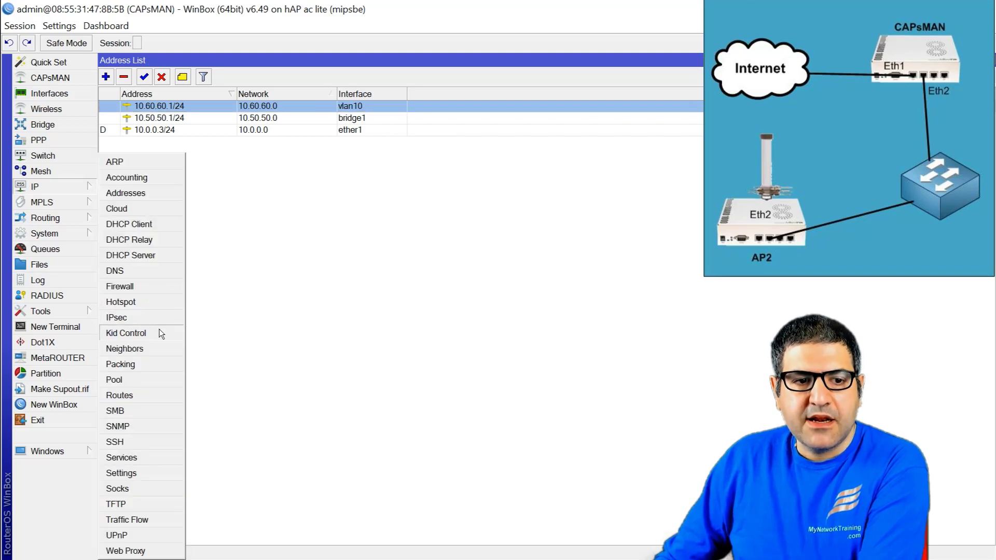
left_click(154, 286)
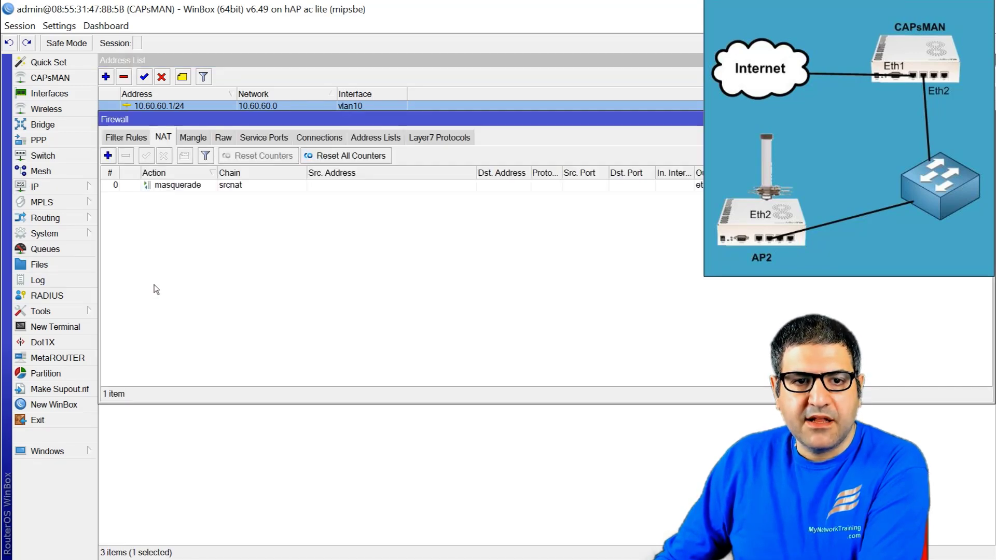
double_click(181, 185)
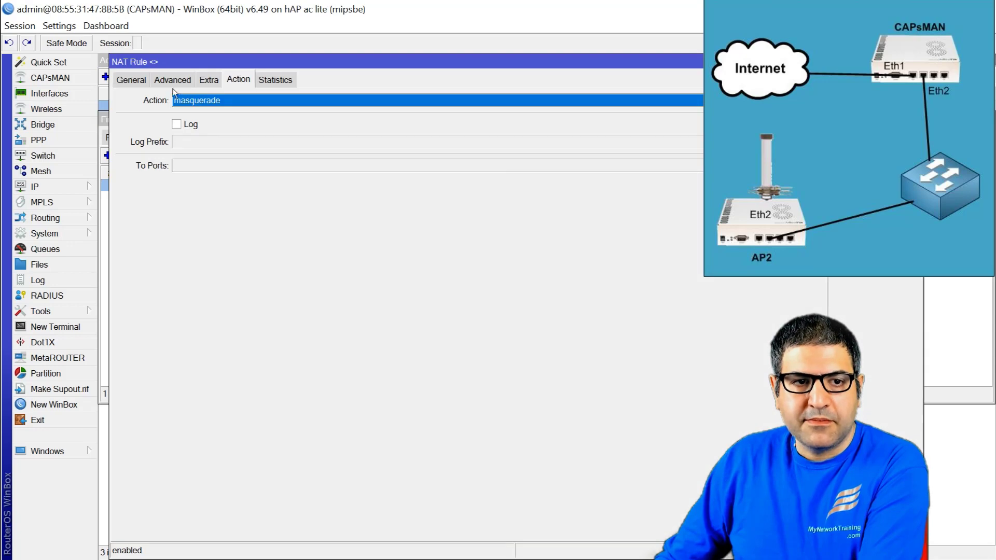
left_click(138, 81)
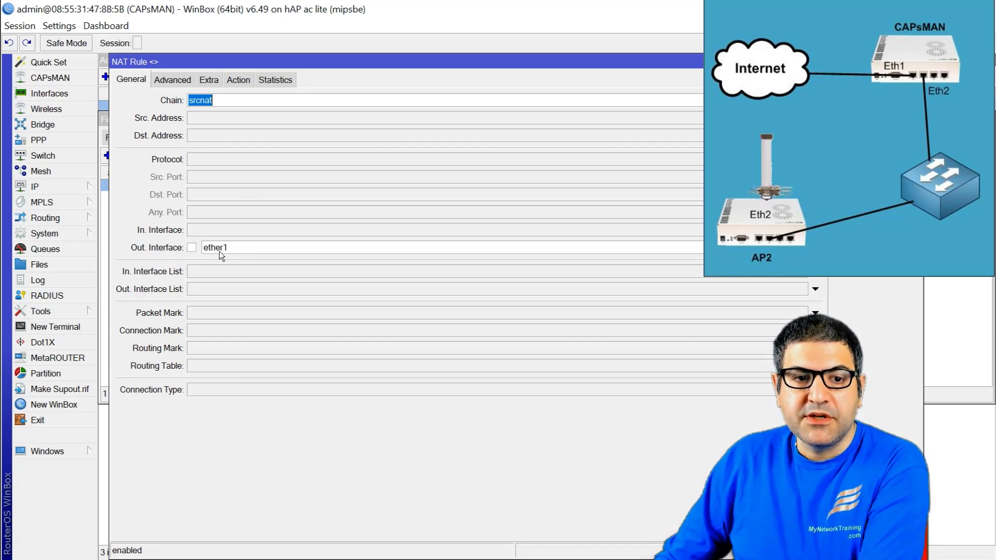
left_click(240, 82)
left_click(129, 82)
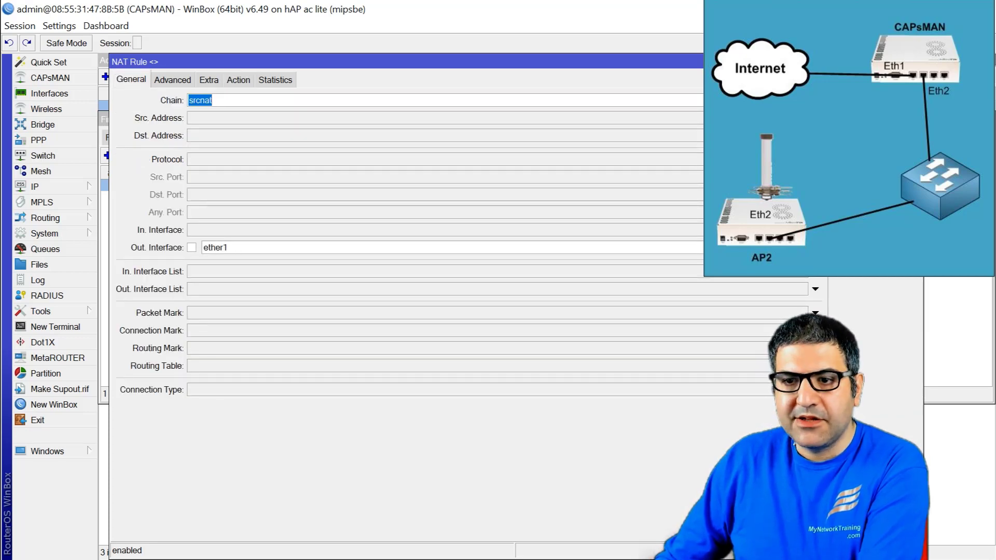
key("Escape")
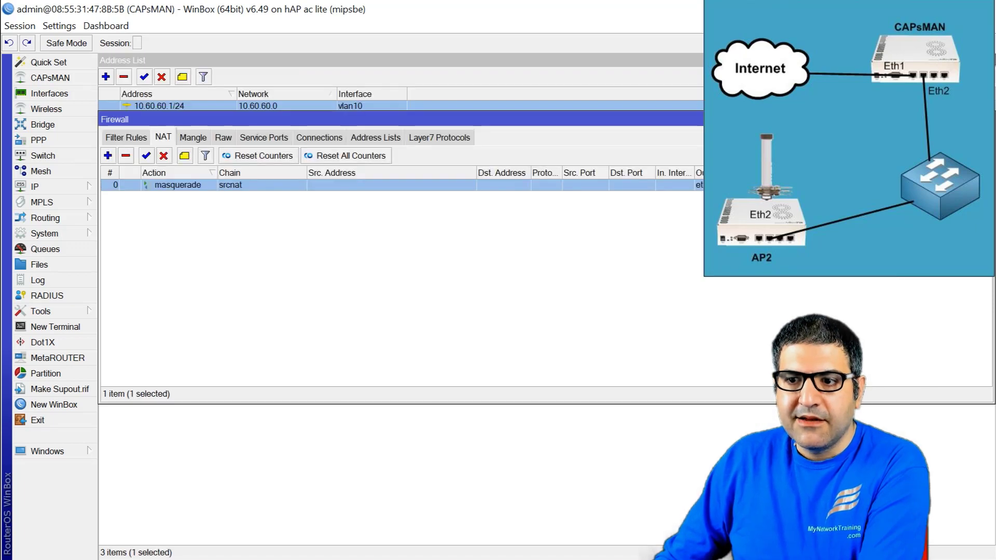
key("Escape")
key("Escape")
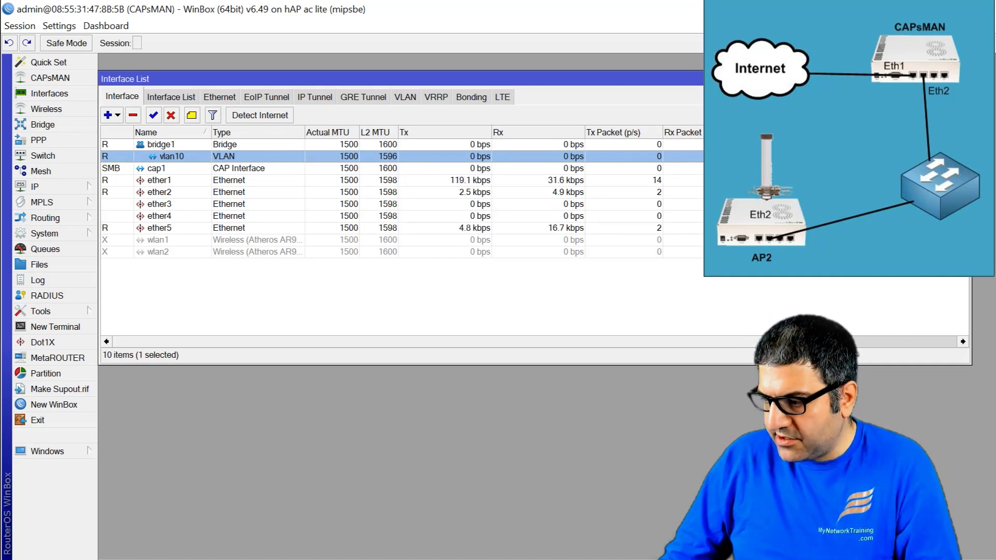
Step: Switch to the mirrored phone, connect it to the Wi-Fi network Wireless, and check the assigned IP address in the network's details
key("alt+Tab")
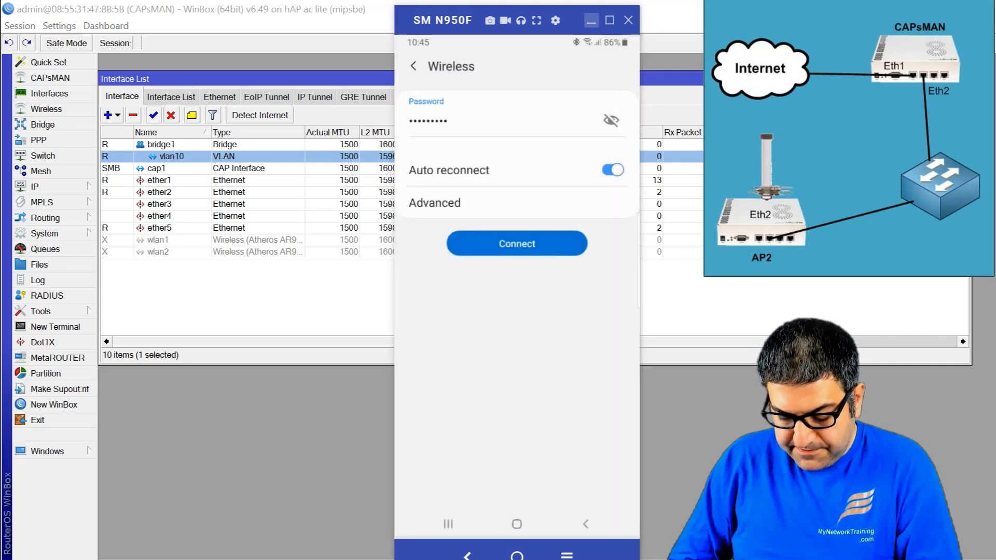
left_click(611, 120)
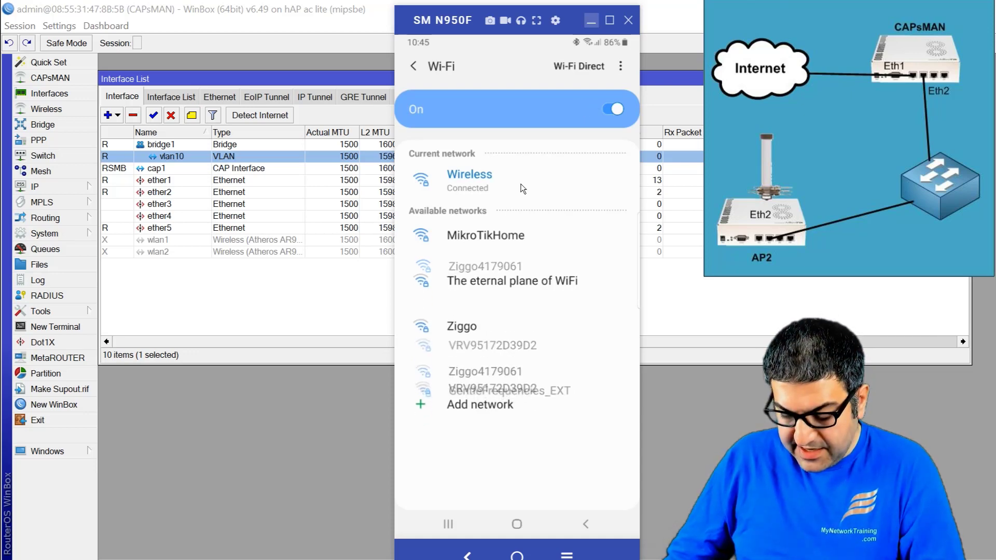
left_click(522, 188)
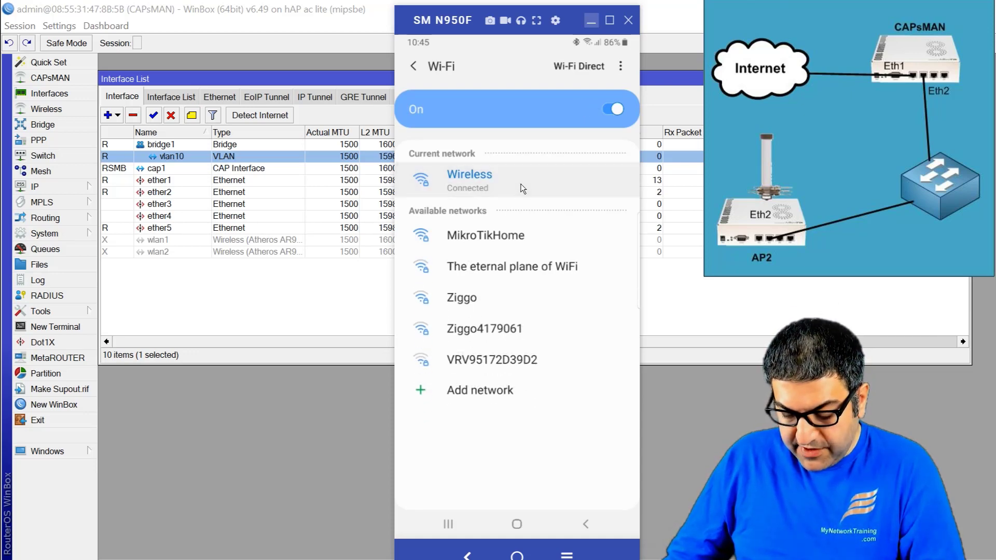
scroll(522, 188, "down", 1)
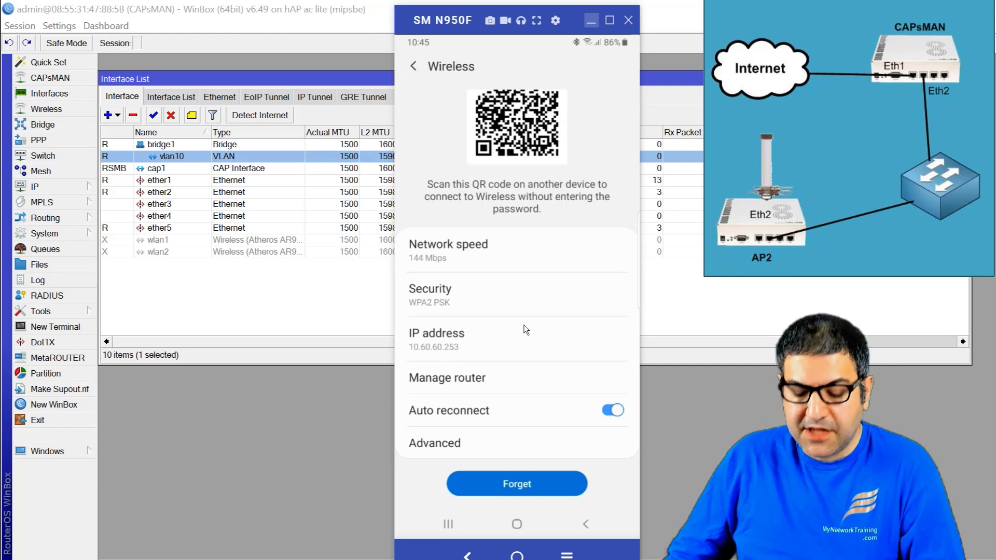
right_click(516, 296)
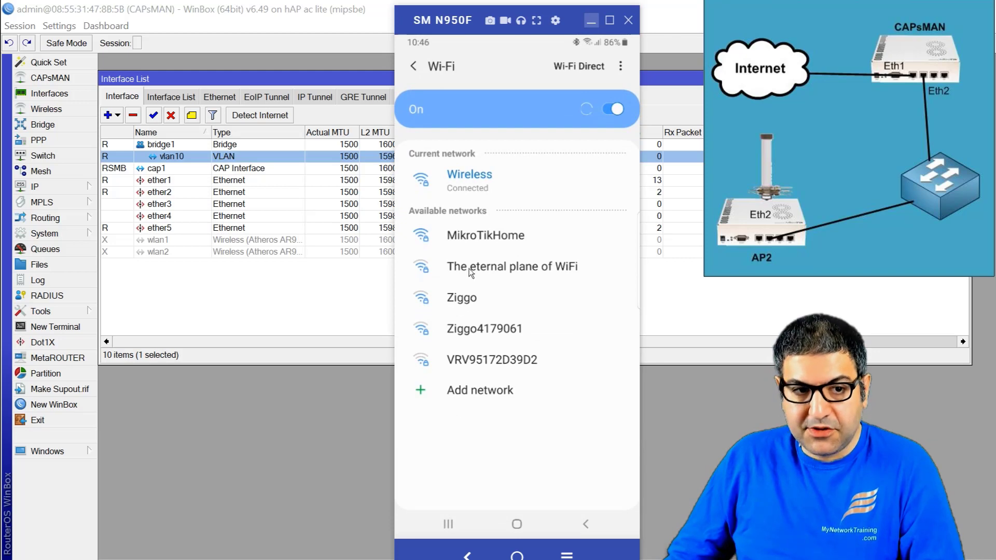
Step: Switch back to WinBox and inspect the CAPsMAN radio list and the client's entry in the registration table
left_click(275, 302)
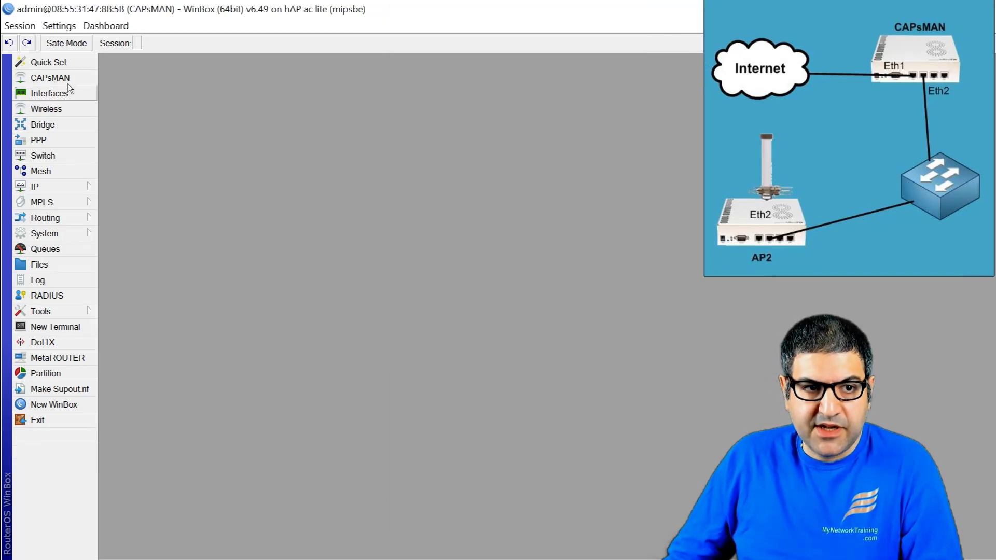
left_click(51, 78)
left_click(585, 116)
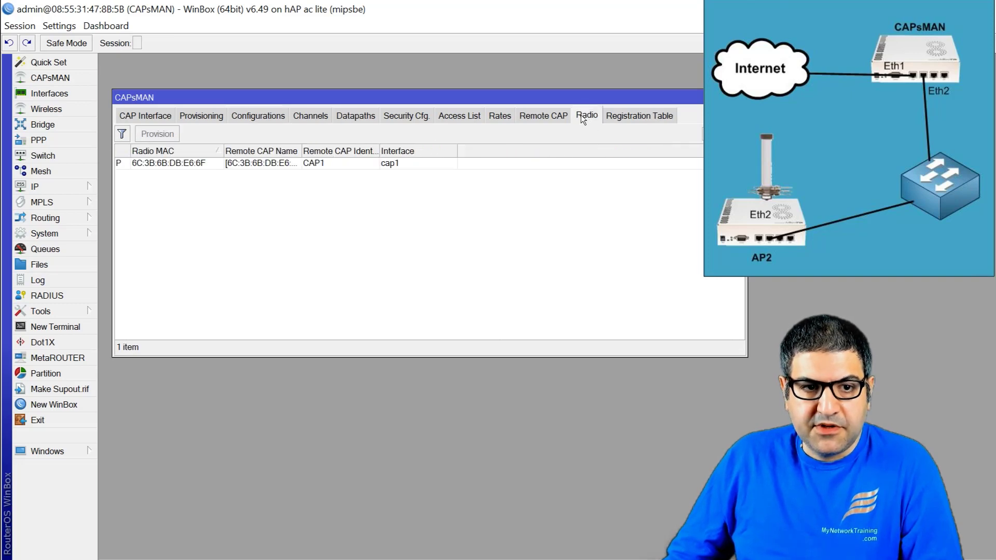
left_click(182, 165)
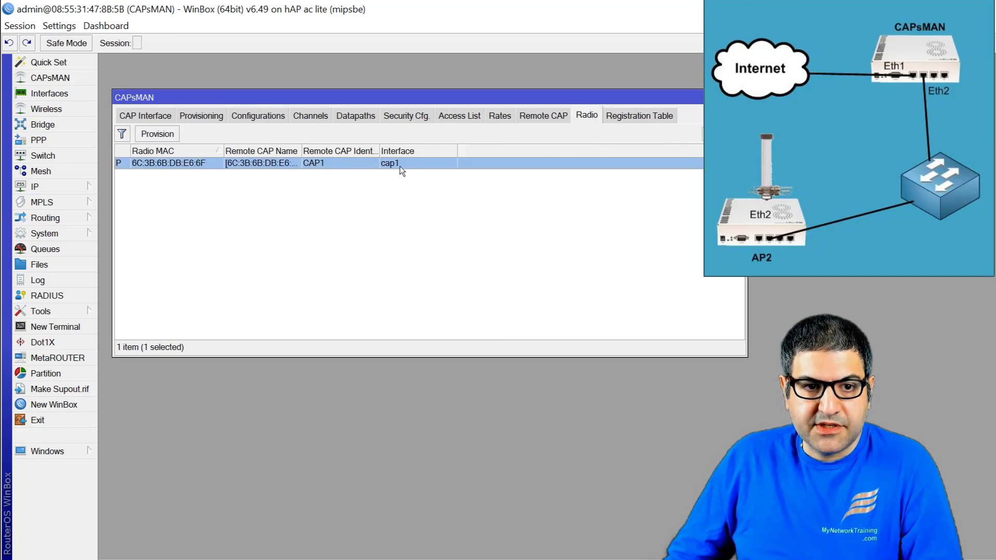
left_click(650, 117)
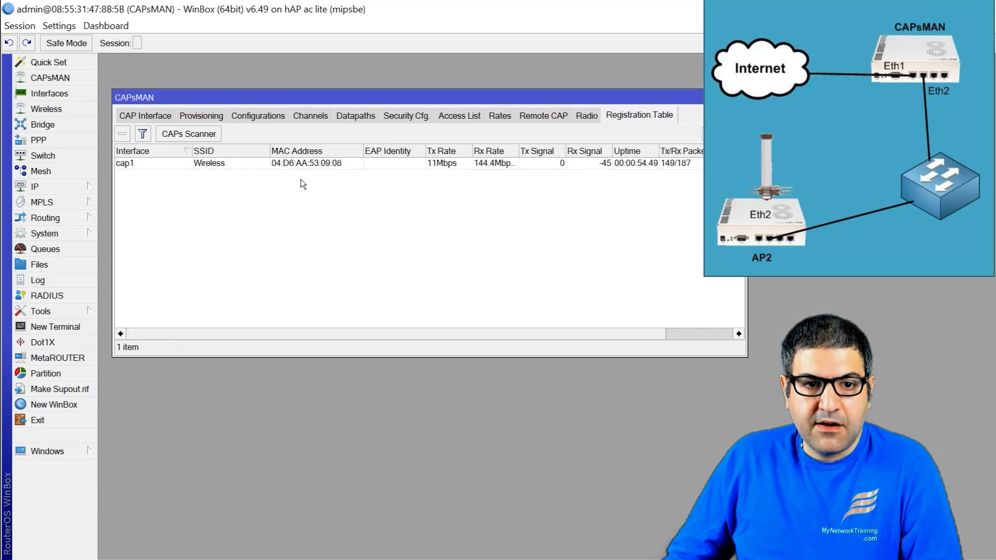
left_click(229, 165)
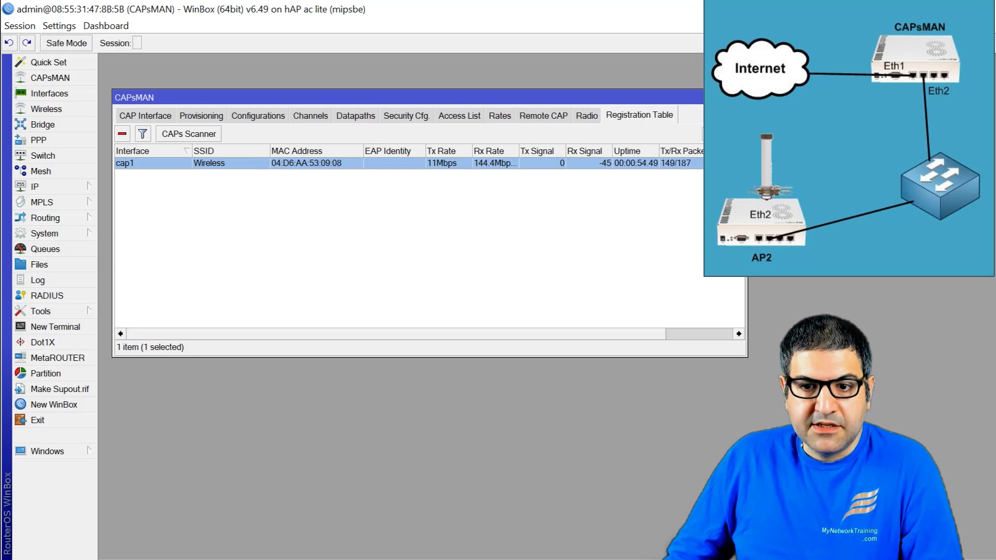
left_click_drag(747, 316, 884, 316)
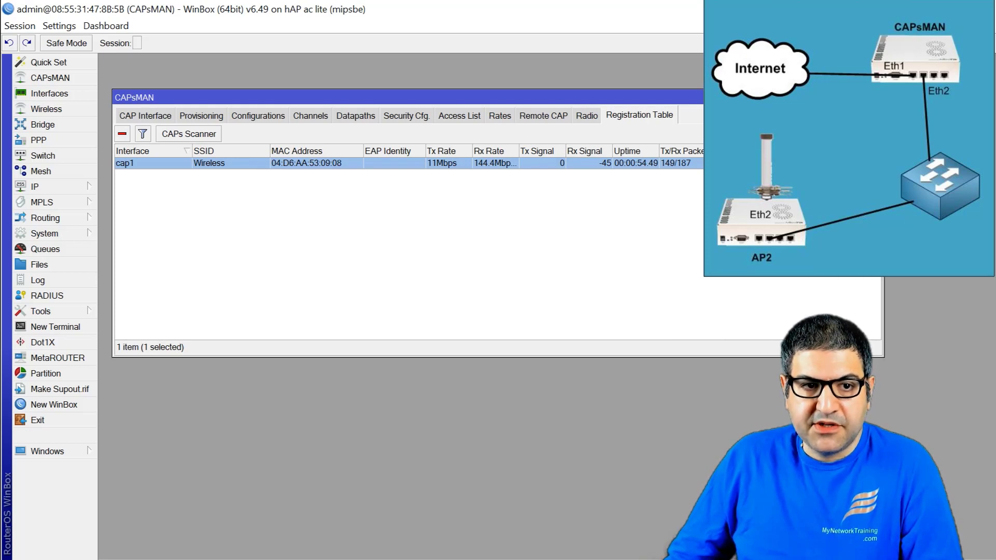
Step: Review the VLAN mode and VLAN ID of the client's CAPsMAN access list rule, closing it without changes
left_click(465, 120)
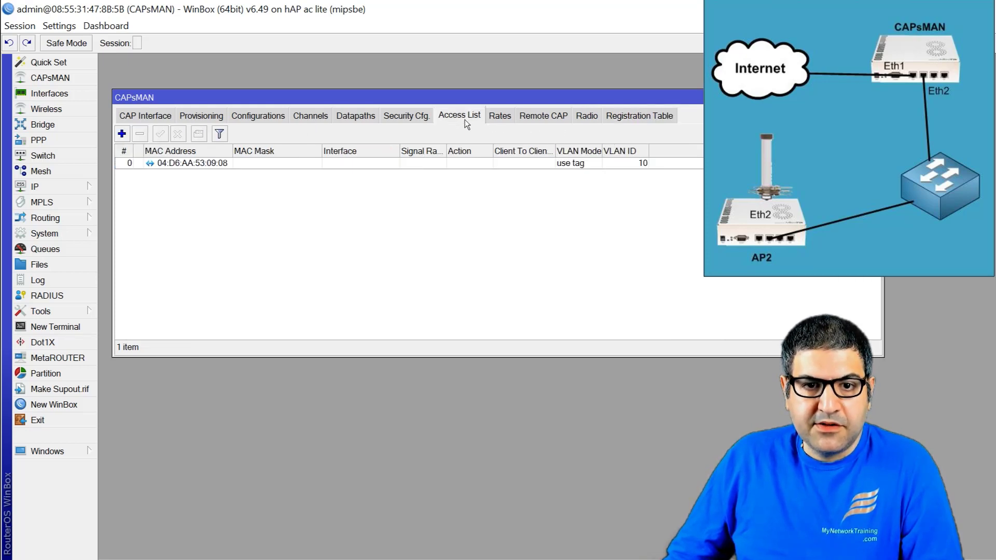
double_click(221, 164)
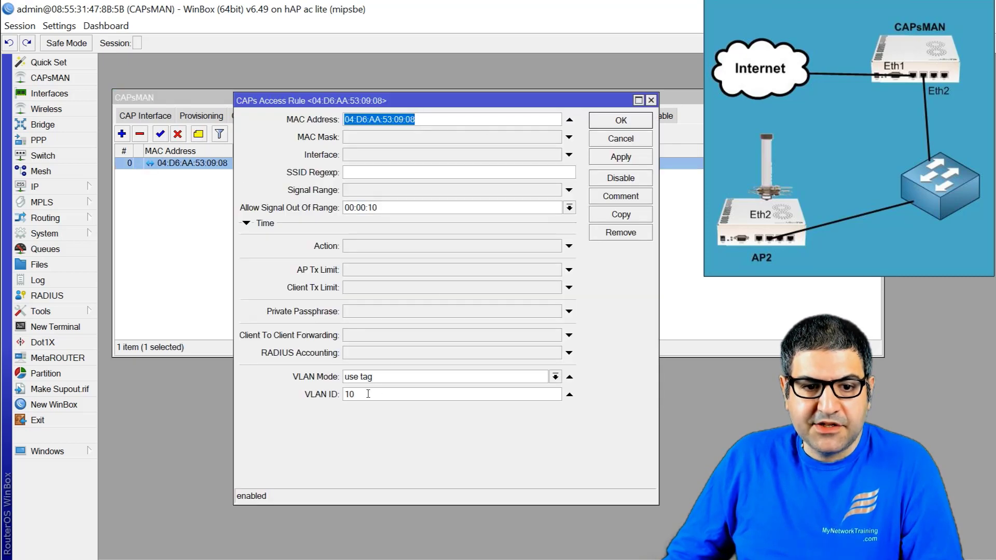
left_click(651, 100)
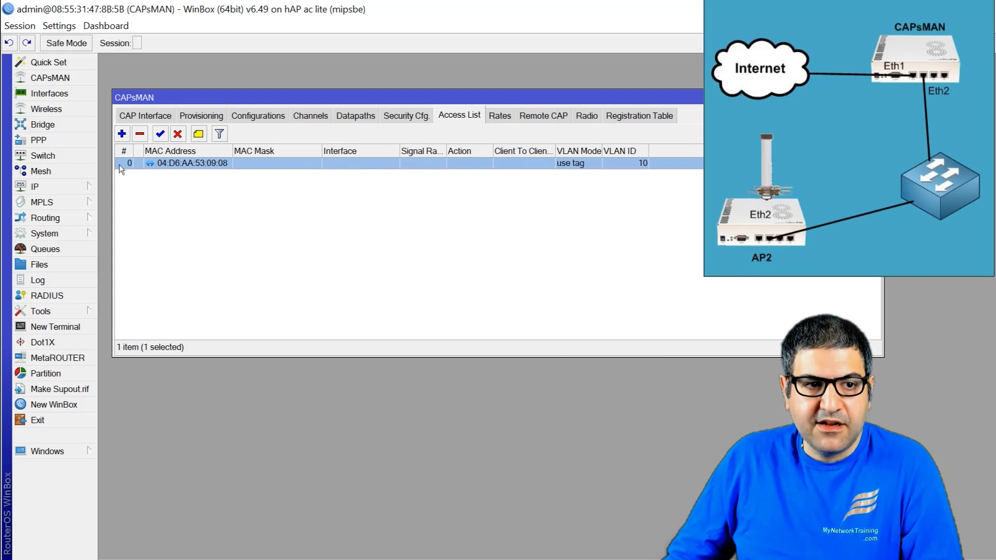
Step: Open the router's DHCP server leases and locate the phone's lease from dhcp2
left_click(76, 194)
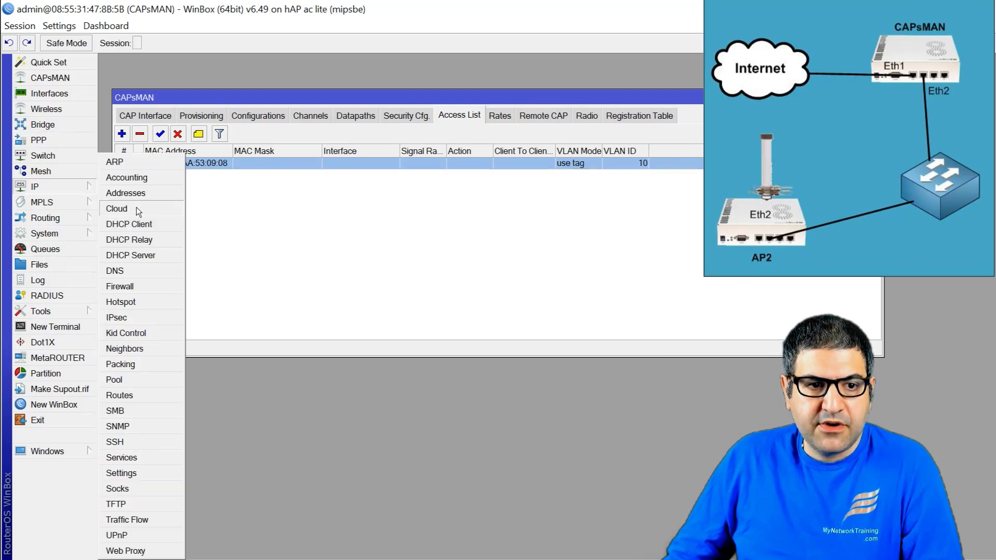
left_click(163, 255)
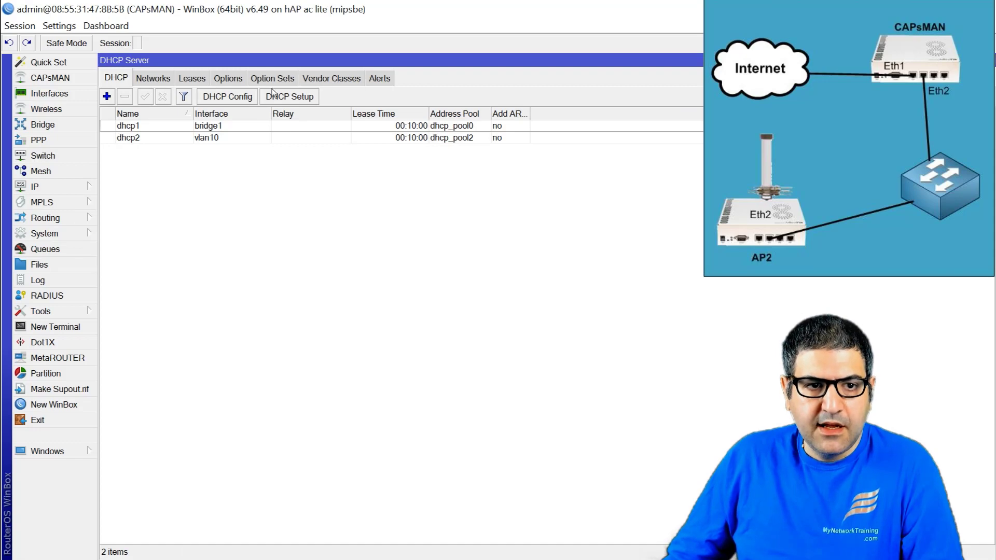
left_click(191, 78)
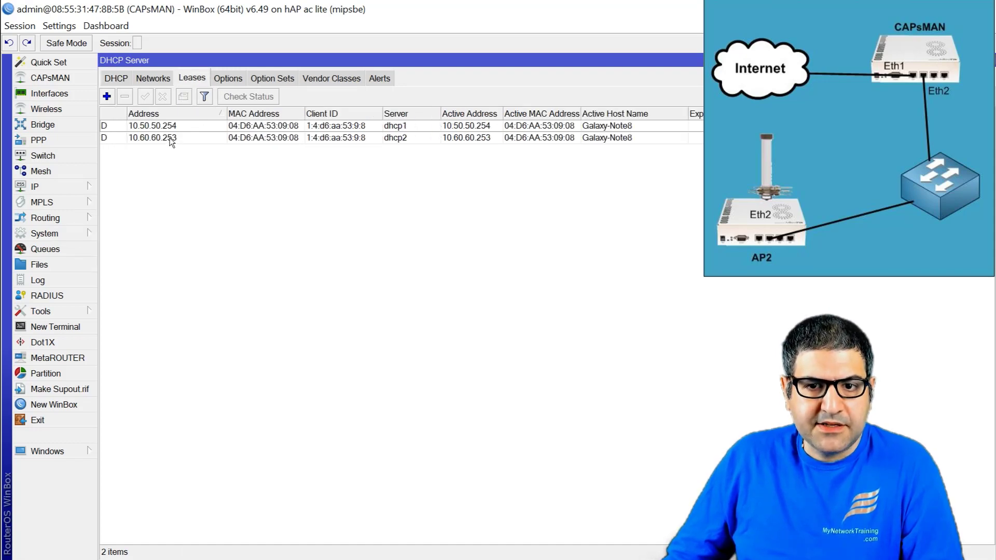
left_click(173, 138)
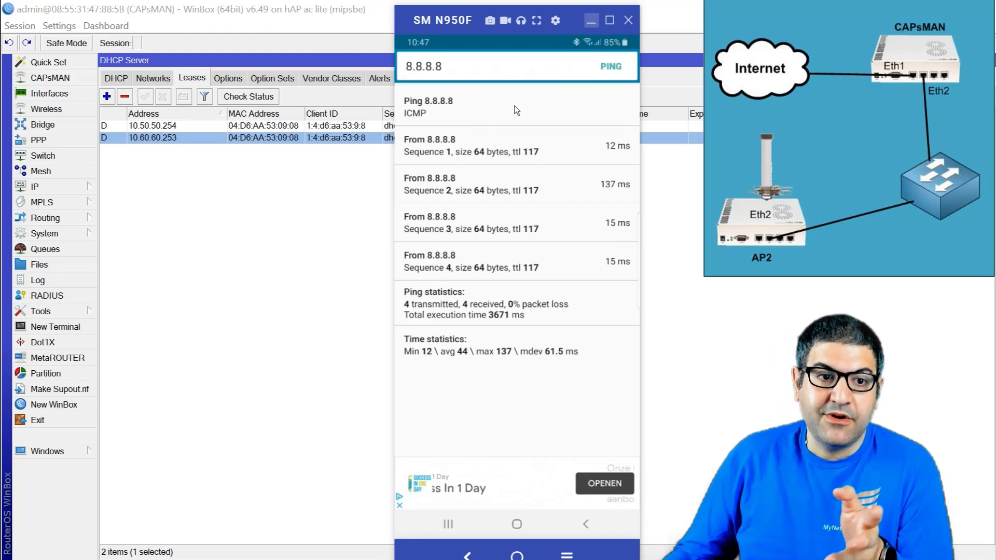
Step: Compare the phone's dhcp1 and dhcp2 leases by their addresses and MAC address in the lease list
left_click(143, 130)
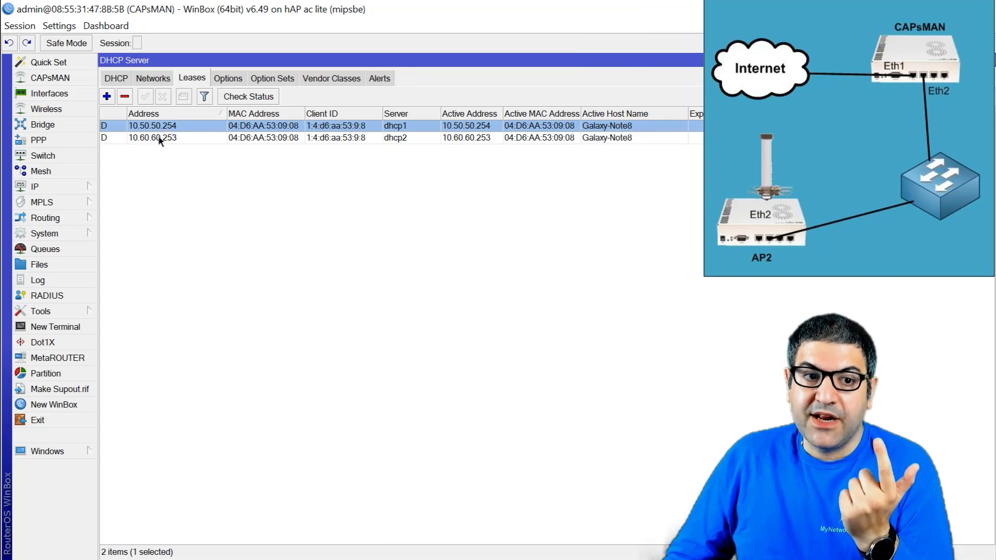
left_click(160, 139)
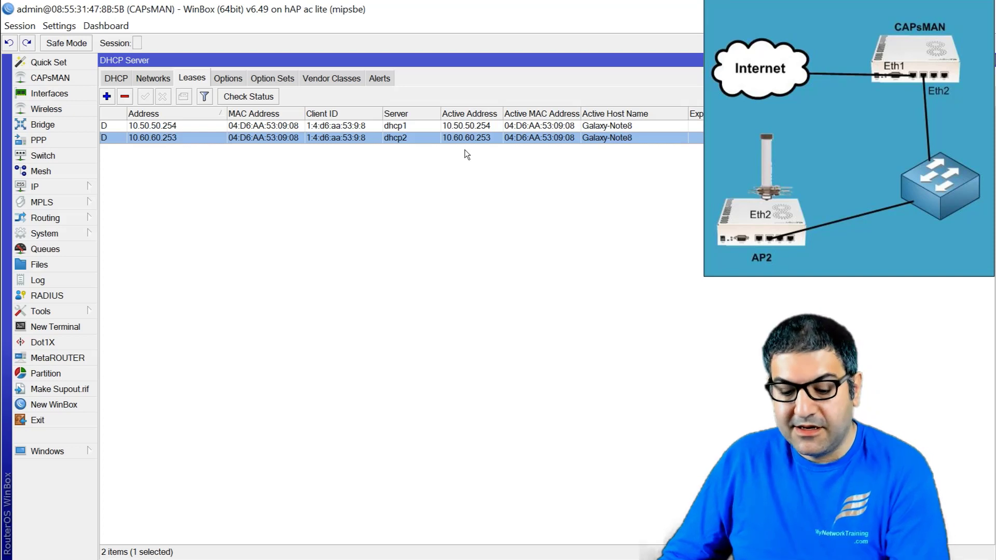
left_click(266, 127)
left_click(264, 138)
left_click(273, 126)
left_click(269, 138)
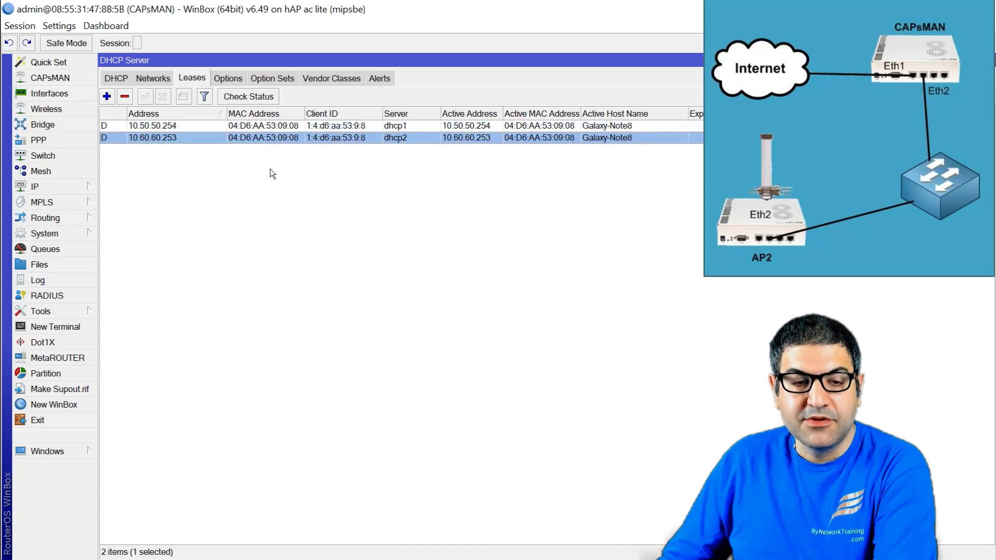